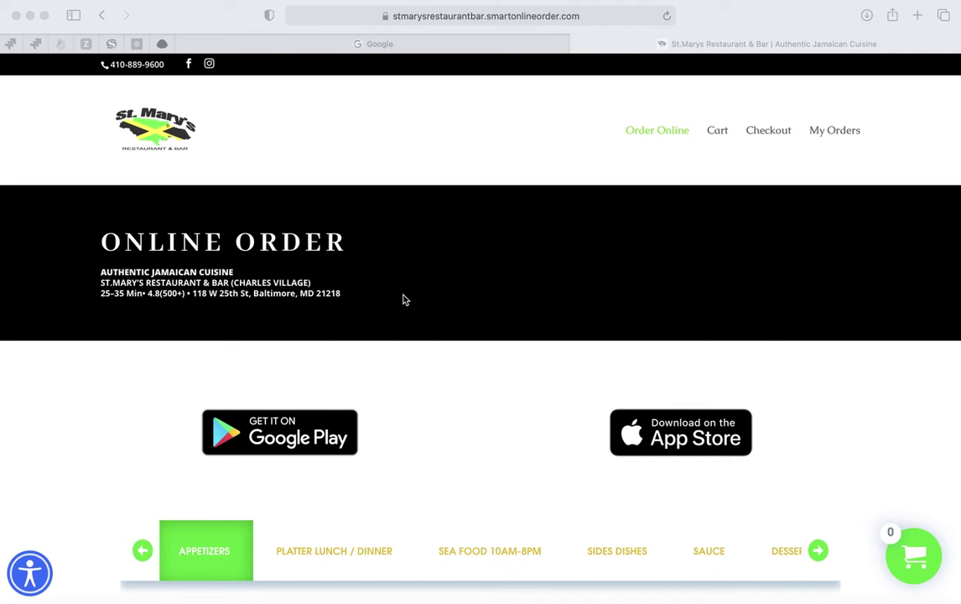
# Step: Scroll through the St. Mary's online order menu page, then switch to the Google tab
pyautogui.scroll(-10, 390, 362)
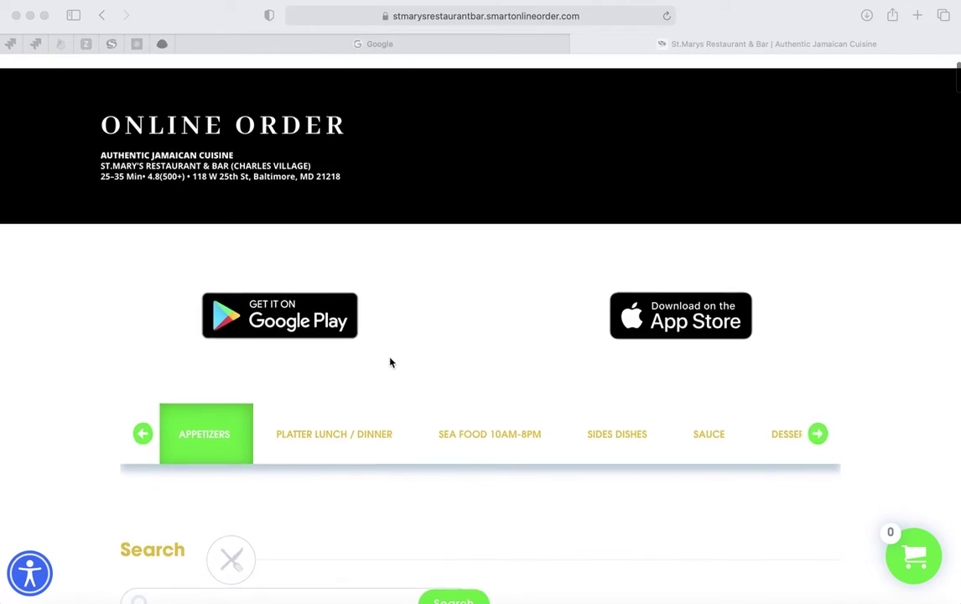
pyautogui.scroll(-10, 390, 363)
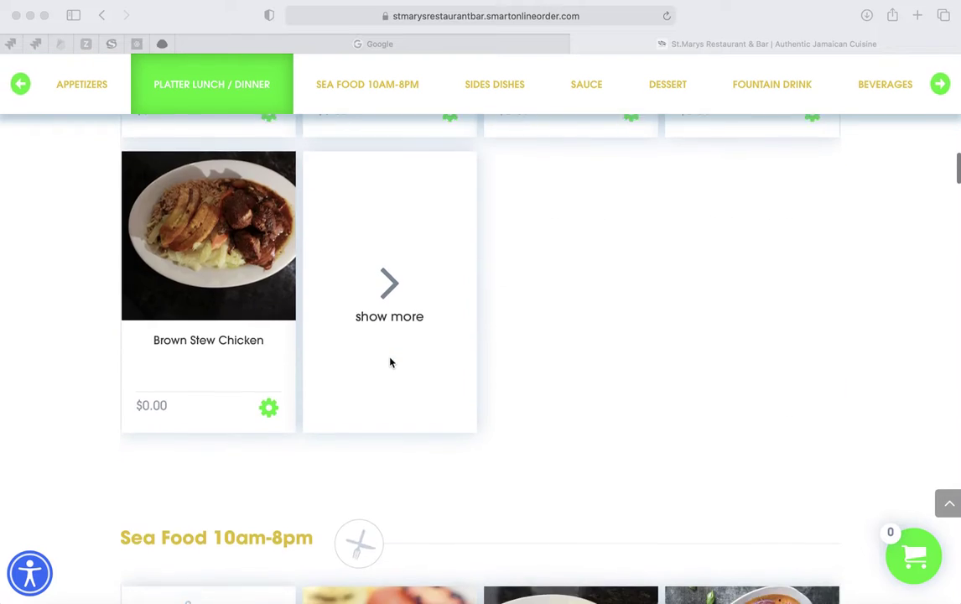
pyautogui.scroll(20, 390, 362)
pyautogui.scroll(3, 390, 362)
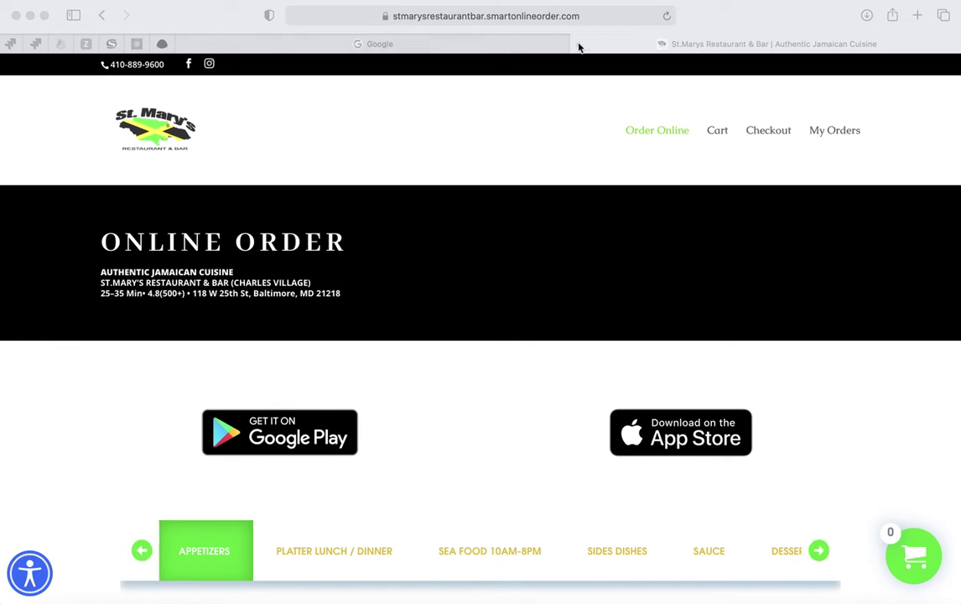
pyautogui.click(461, 45)
# Step: Search Google for 'QR CODE generator' and open the QR Code Generator site from the results
pyautogui.click(414, 288)
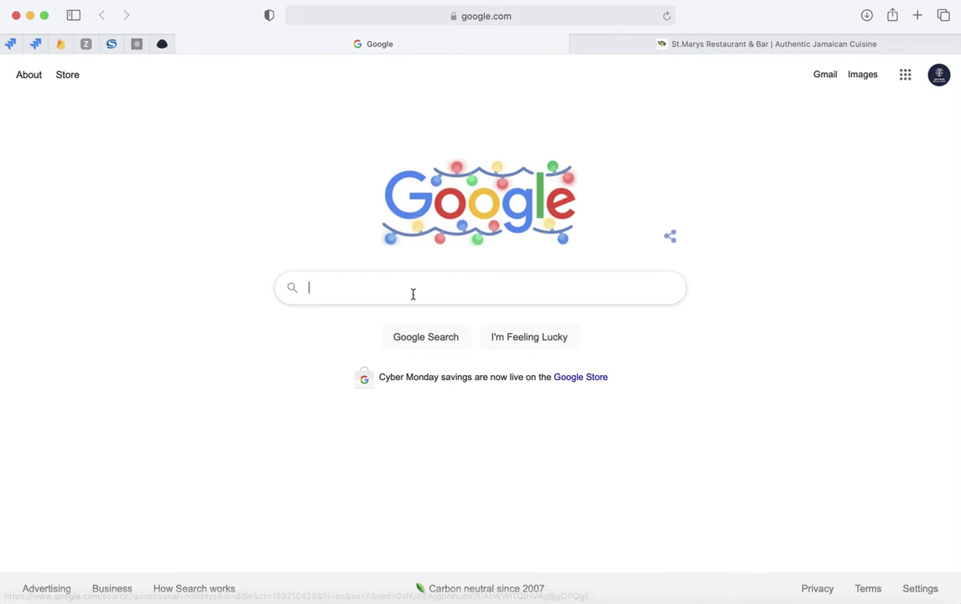
pyautogui.write('QR CODE generator')
pyautogui.press('Return')
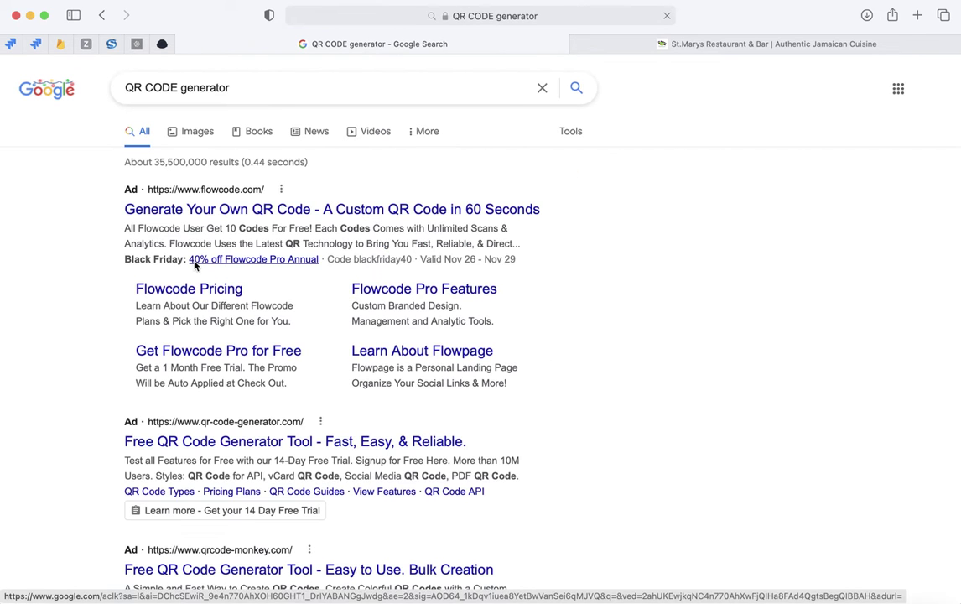
pyautogui.scroll(-1, 117, 364)
pyautogui.scroll(1, 118, 364)
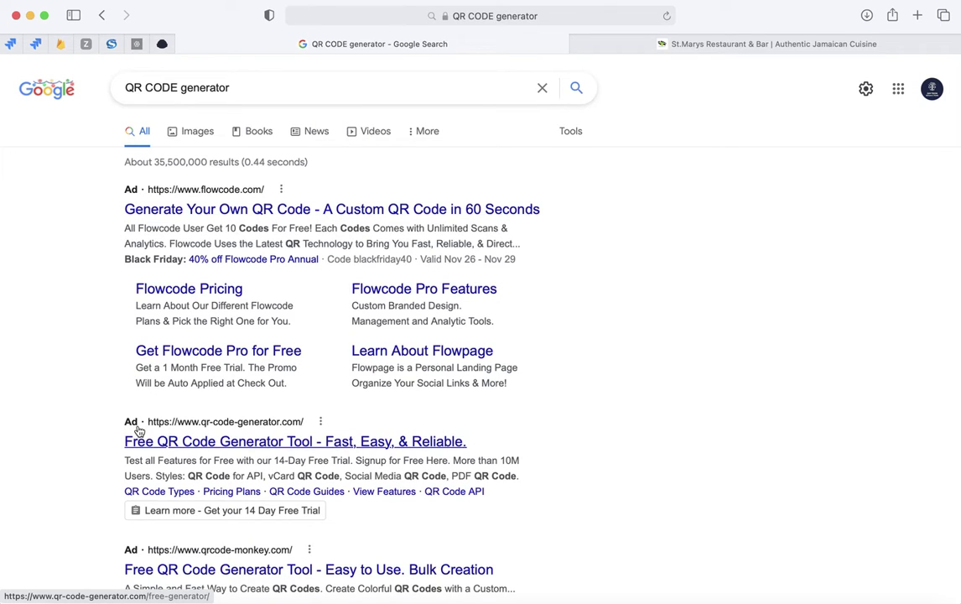
pyautogui.scroll(-5, 99, 511)
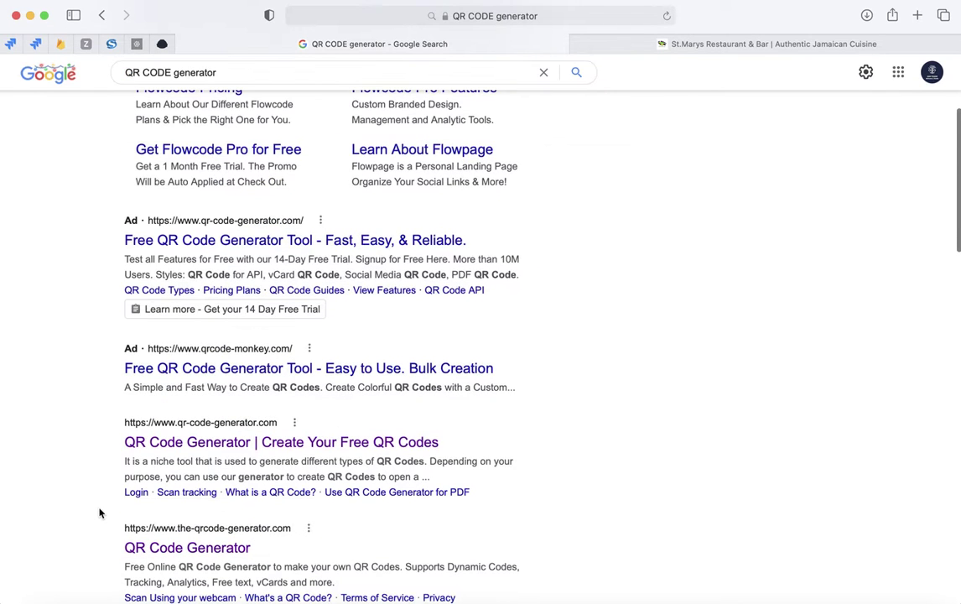
pyautogui.scroll(-1, 99, 512)
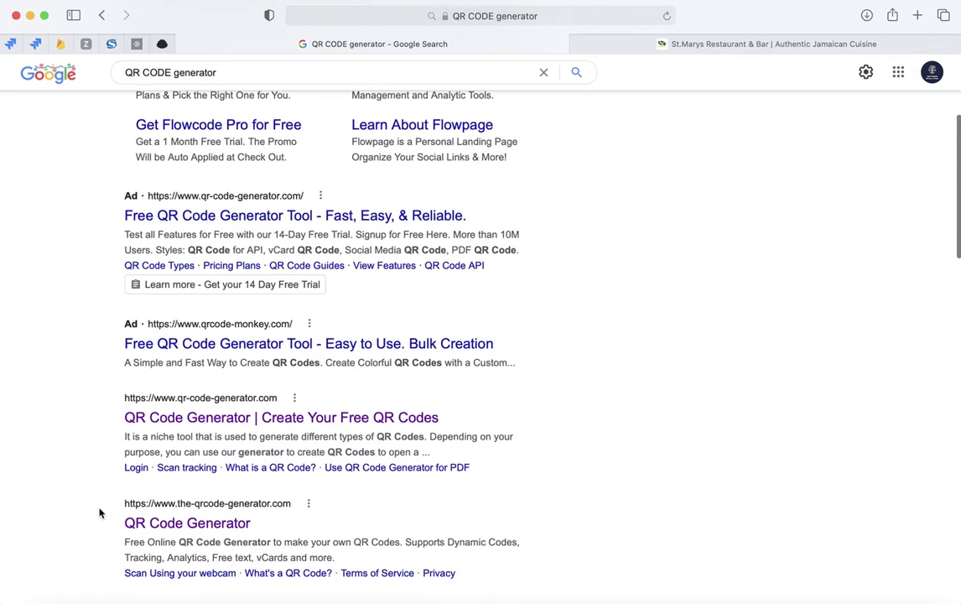
pyautogui.click(182, 424)
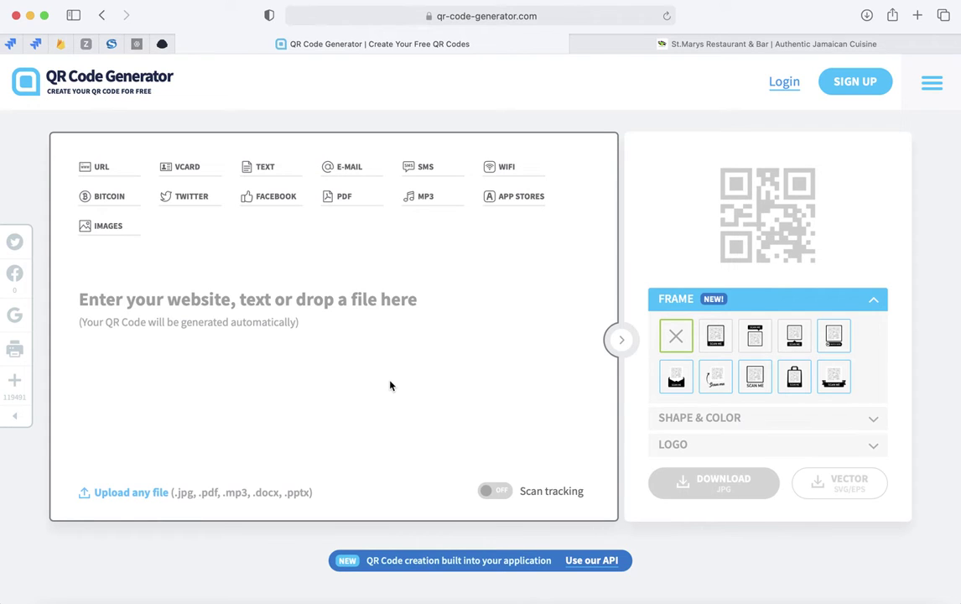
# Step: Get the restaurant's order-page address from the St. Mary's tab
pyautogui.scroll(-2, 450, 401)
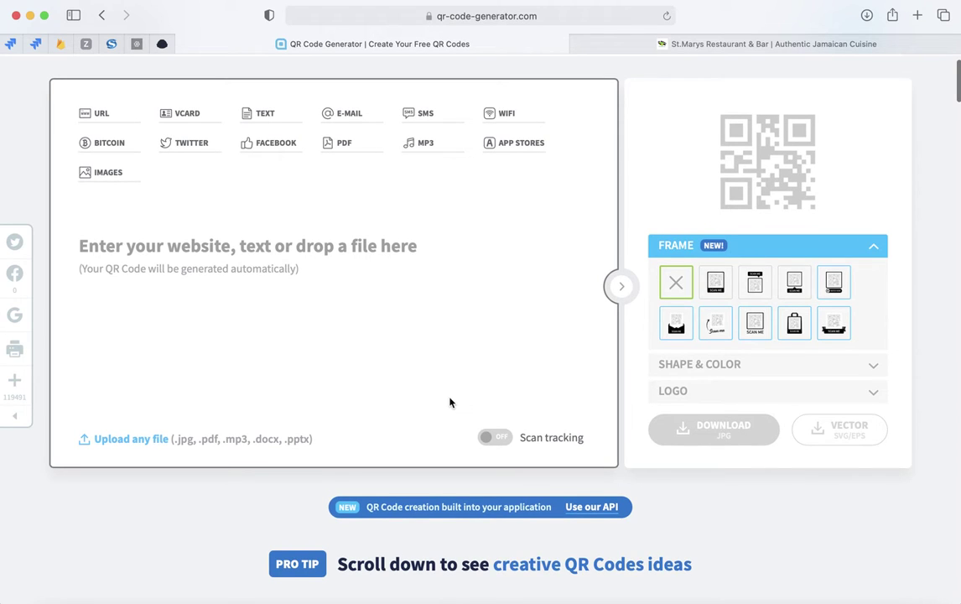
pyautogui.scroll(2, 450, 402)
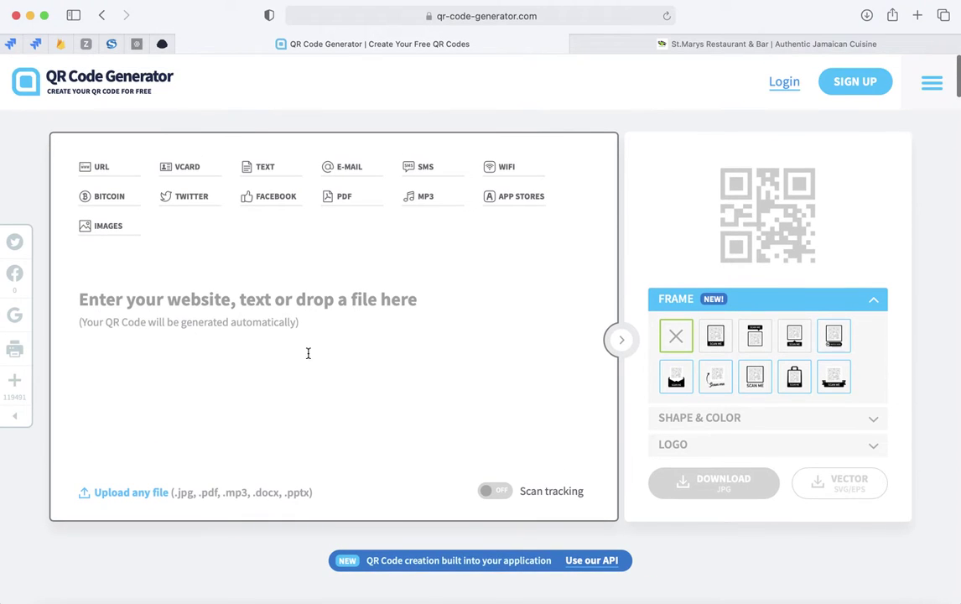
pyautogui.click(658, 47)
pyautogui.click(506, 51)
pyautogui.rightClick(298, 313)
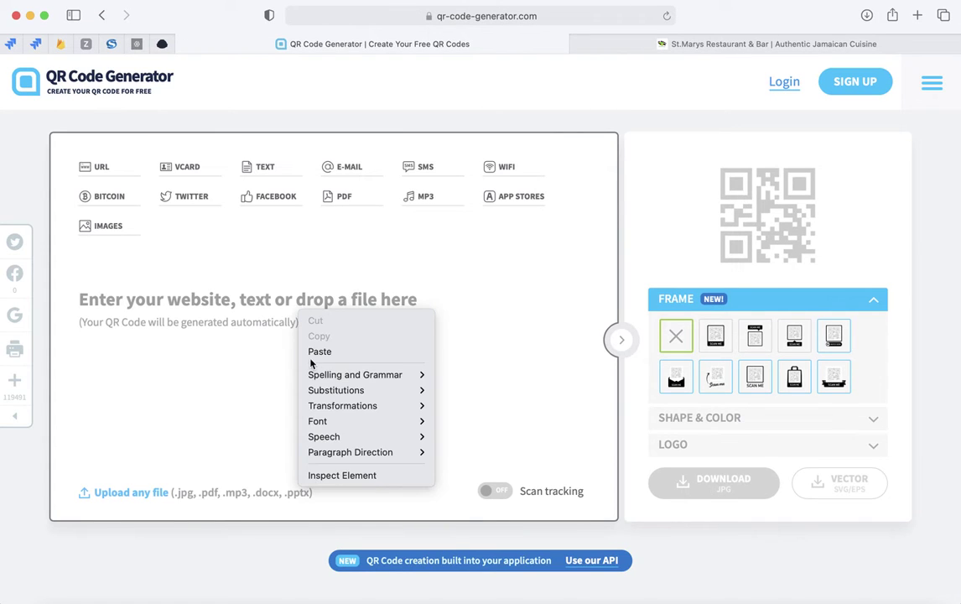
pyautogui.click(312, 356)
pyautogui.rightClick(304, 312)
pyautogui.click(312, 349)
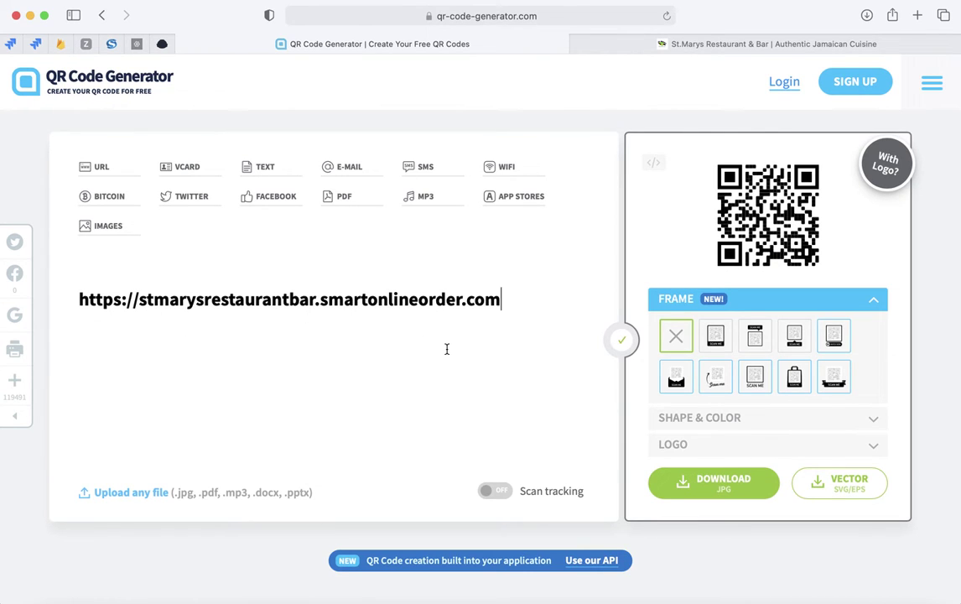
pyautogui.click(706, 495)
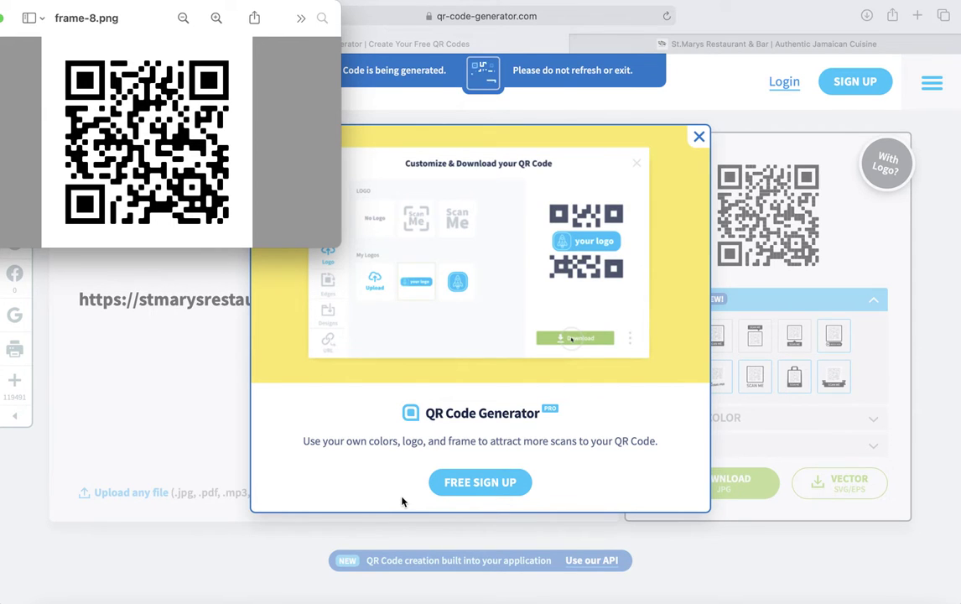
# Step: Bring Document6 forward in Word and select the inserted QR code picture
pyautogui.click(490, 602)
pyautogui.click(429, 264)
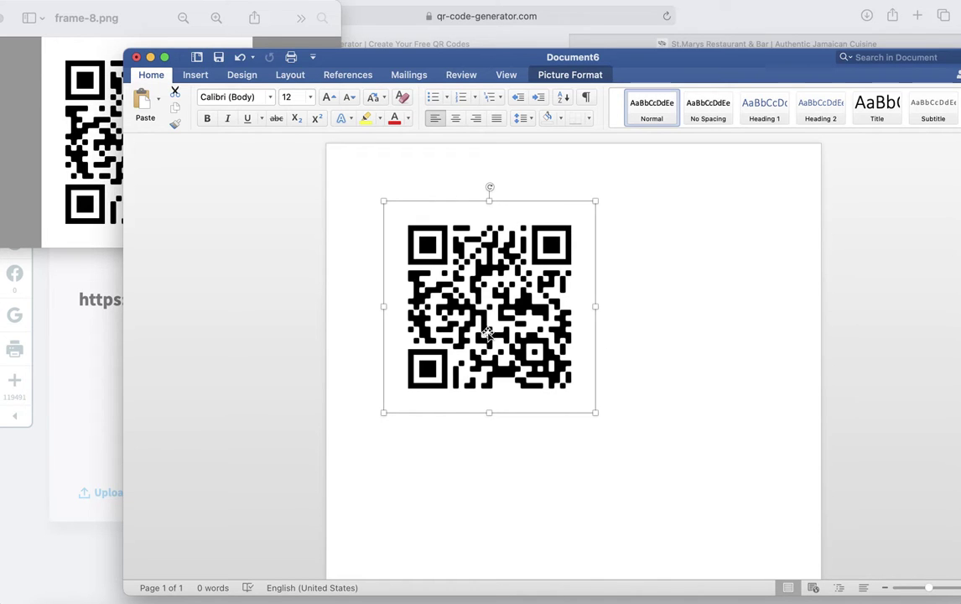
# Step: Set the QR code picture's text wrapping to Behind Text
pyautogui.rightClick(500, 347)
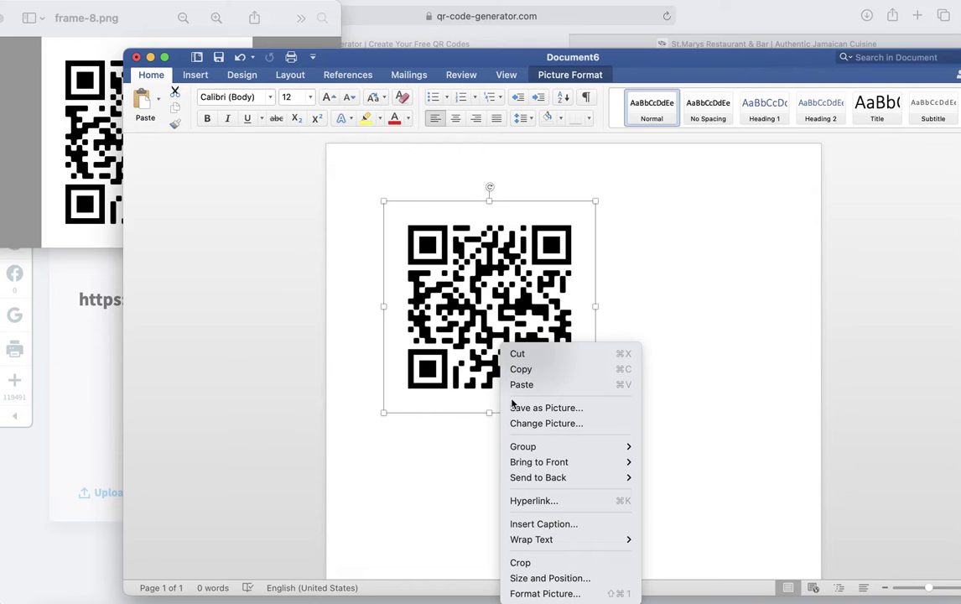
pyautogui.moveTo(532, 481)
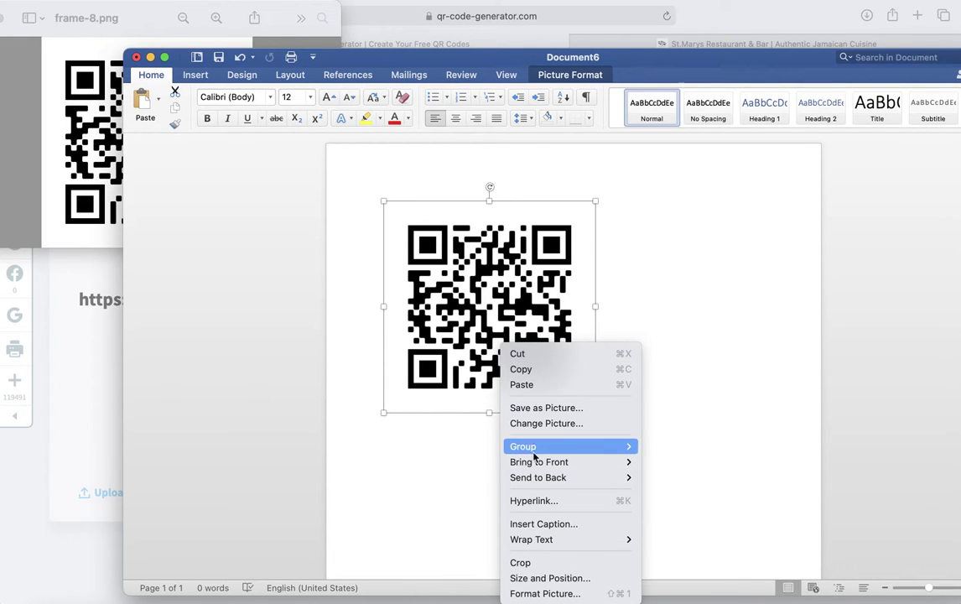
pyautogui.click(402, 422)
pyautogui.rightClick(413, 253)
pyautogui.moveTo(456, 382)
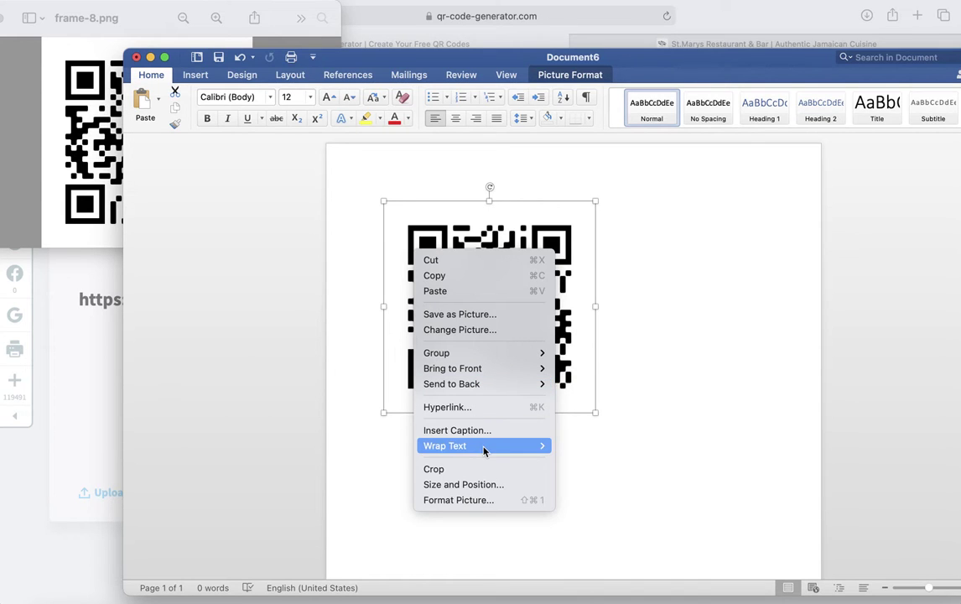
pyautogui.moveTo(485, 449)
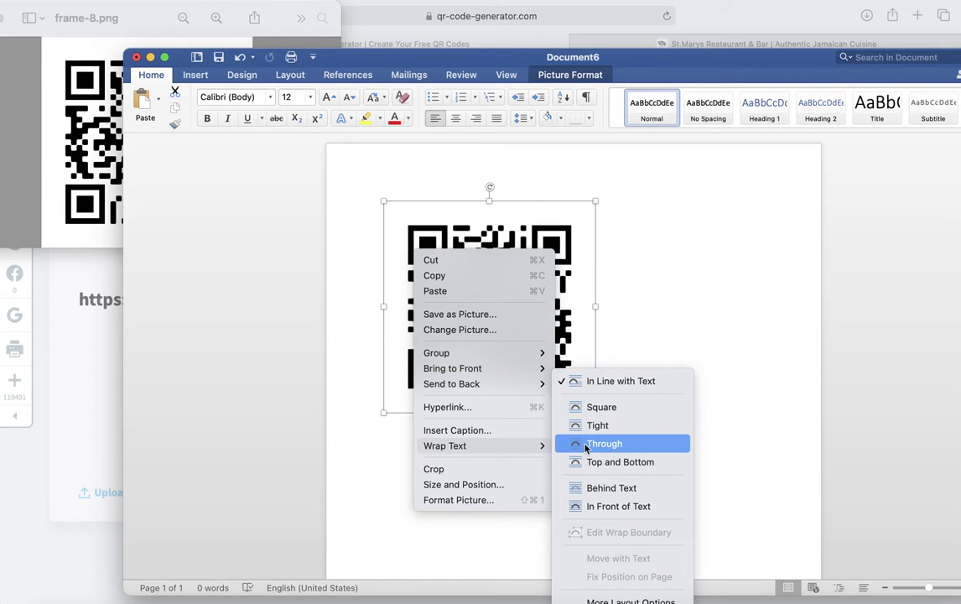
pyautogui.click(594, 488)
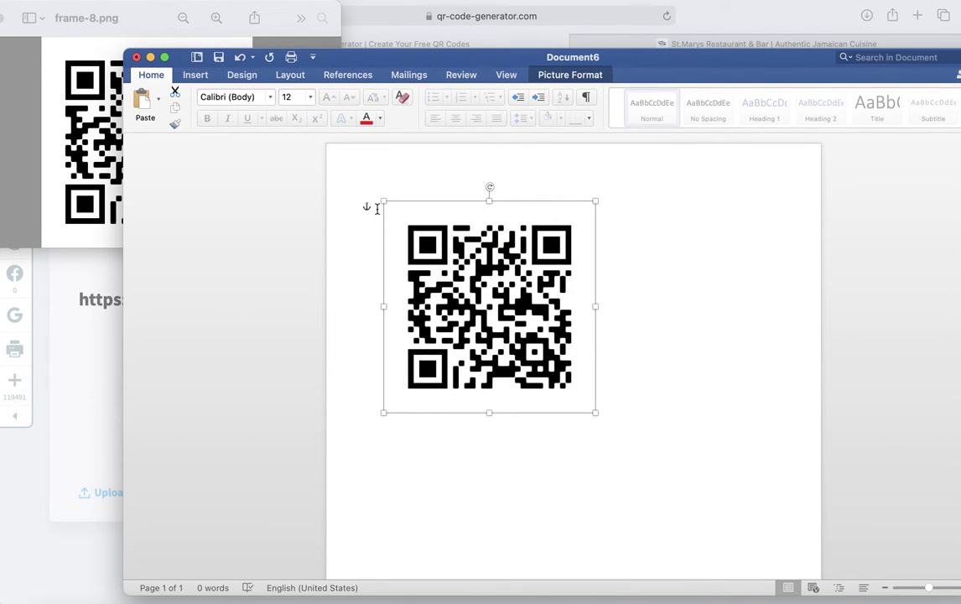
pyautogui.click(378, 210)
# Step: Type the caption 'SCAN QR CODE BELOW…' about the online order page and iPhone or Android app
pyautogui.press('Return')
pyautogui.press('Return')
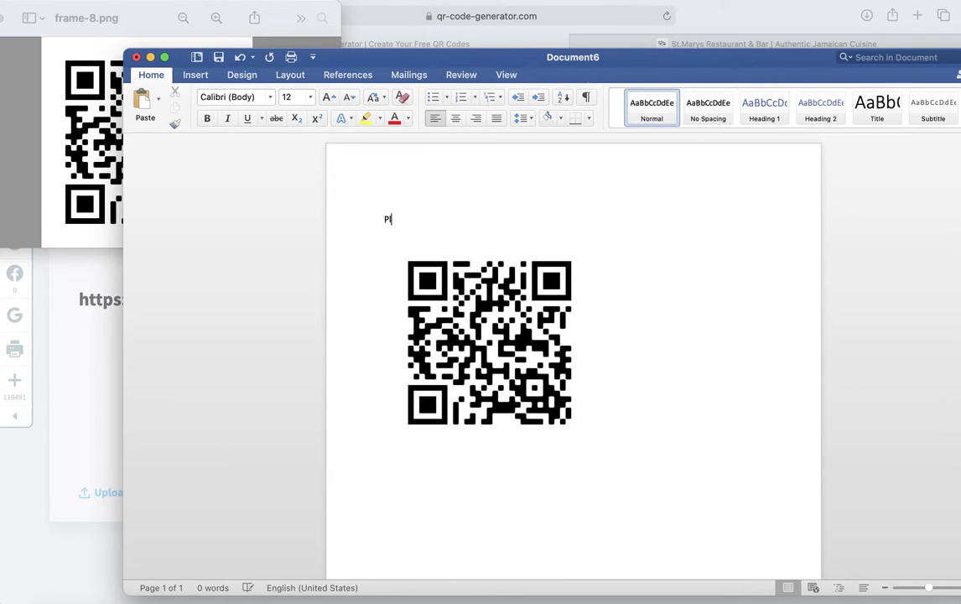
pyautogui.write('SCAN ')
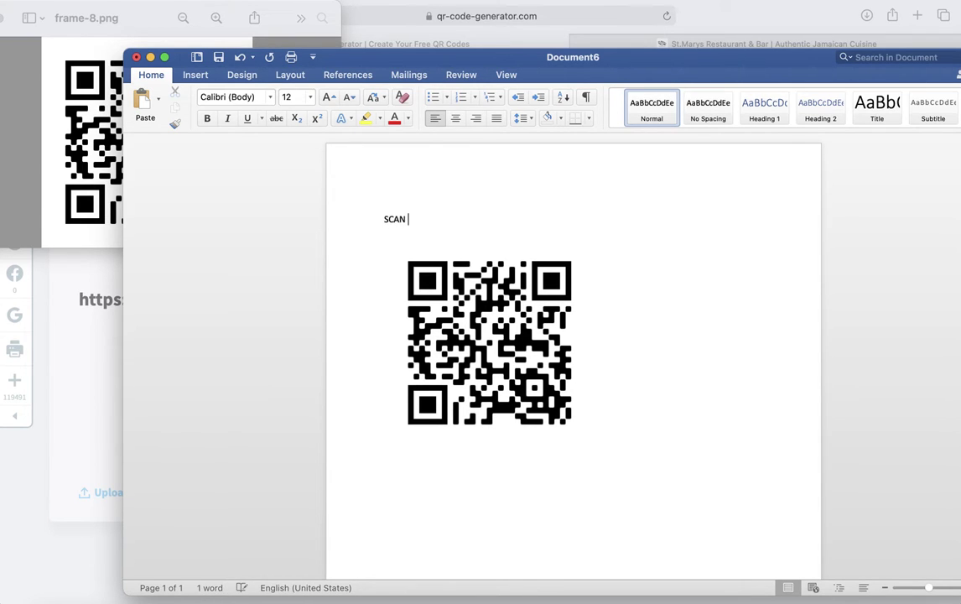
pyautogui.write('QR CODE BELOW TO FI')
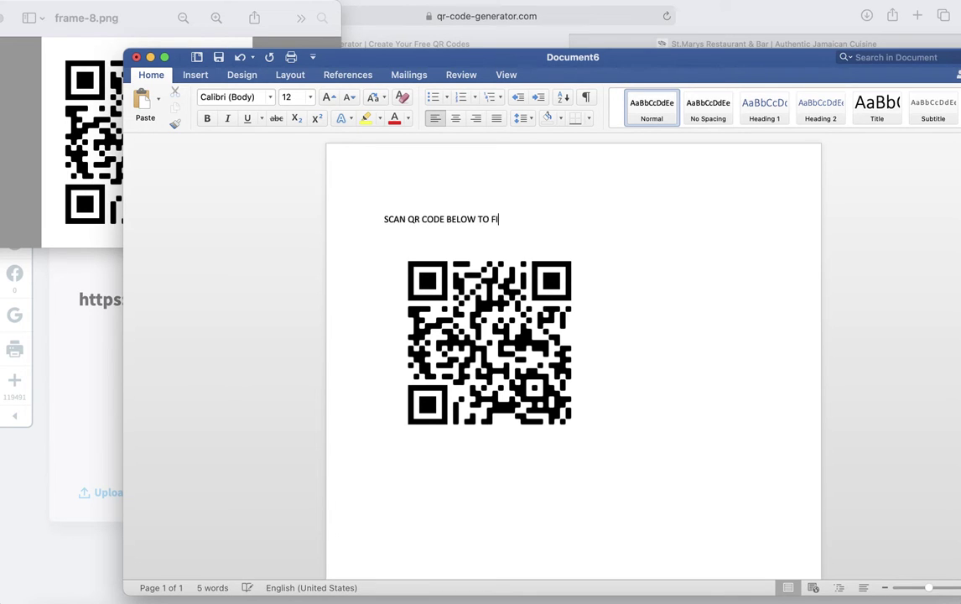
pyautogui.write('EW OU')
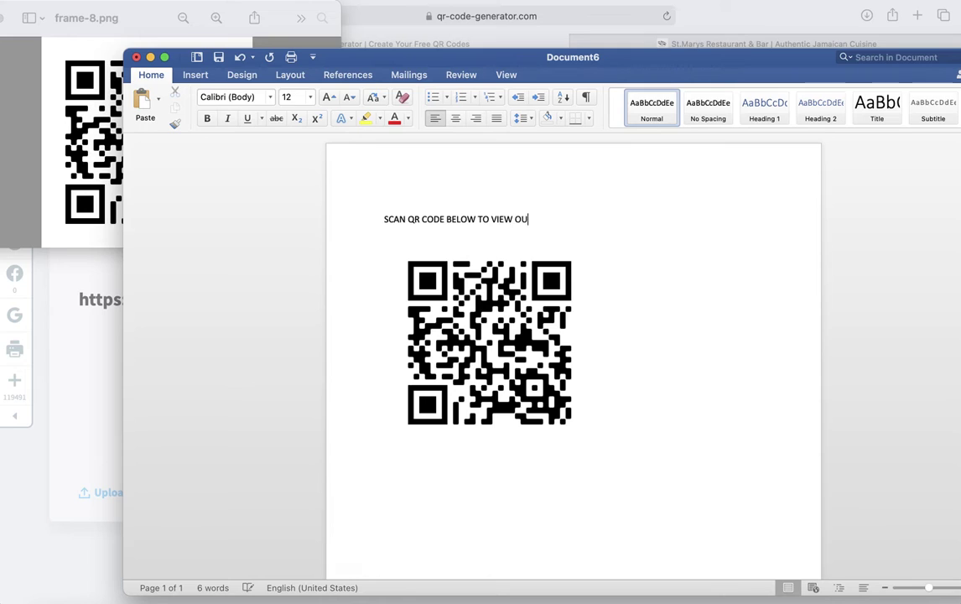
pyautogui.write('R AOLINE ORDER P')
pyautogui.write('AAG')
pyautogui.write(' AND')
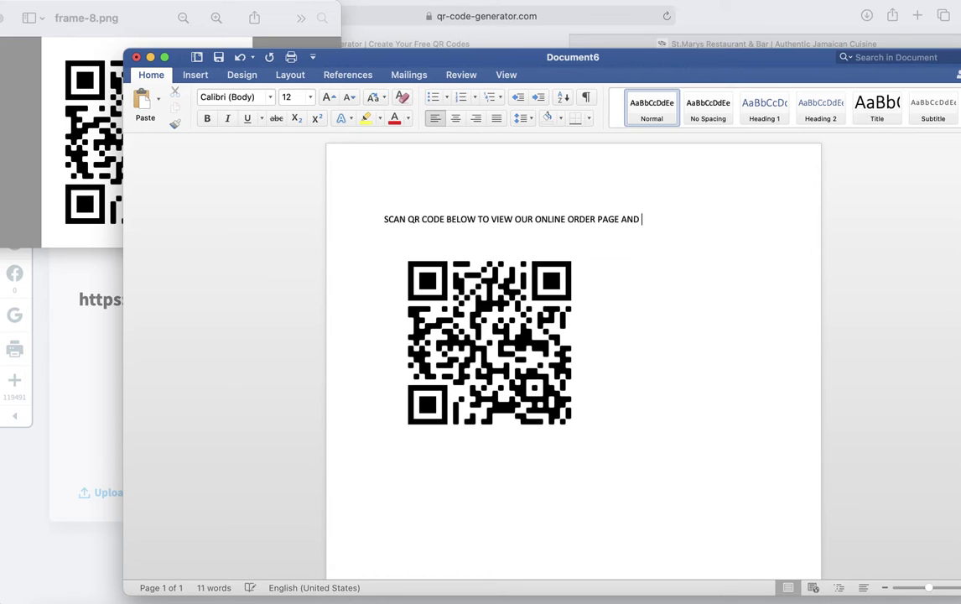
pyautogui.press('BackSpace')
pyautogui.press('BackSpace')
pyautogui.press('BackSpace')
pyautogui.write('OR TO WON')
pyautogui.press('BackSpace')
pyautogui.press('BackSpace')
pyautogui.press('BackSpace')
pyautogui.write('DOWNLAOD OUR IPHONE AN')
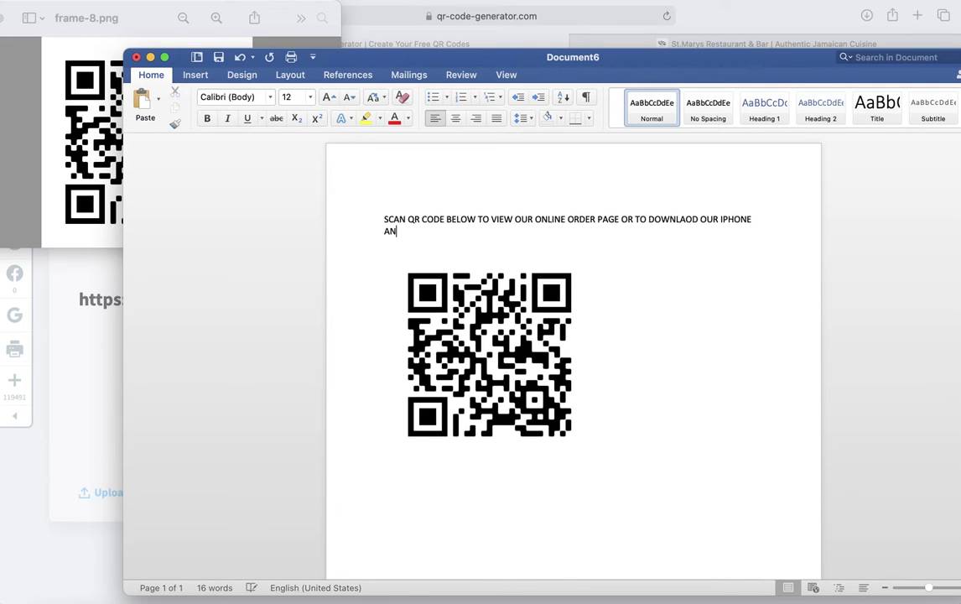
pyautogui.write('D')
pyautogui.press('BackSpace')
pyautogui.press('BackSpace')
pyautogui.write('OR ANDROID APP')
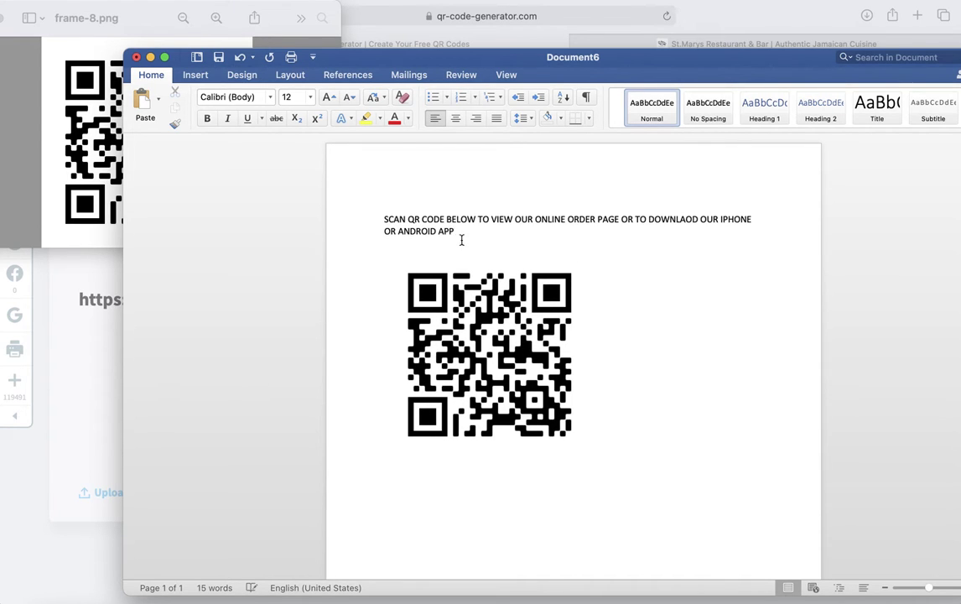
pyautogui.moveTo(461, 236); pyautogui.dragTo(377, 205)
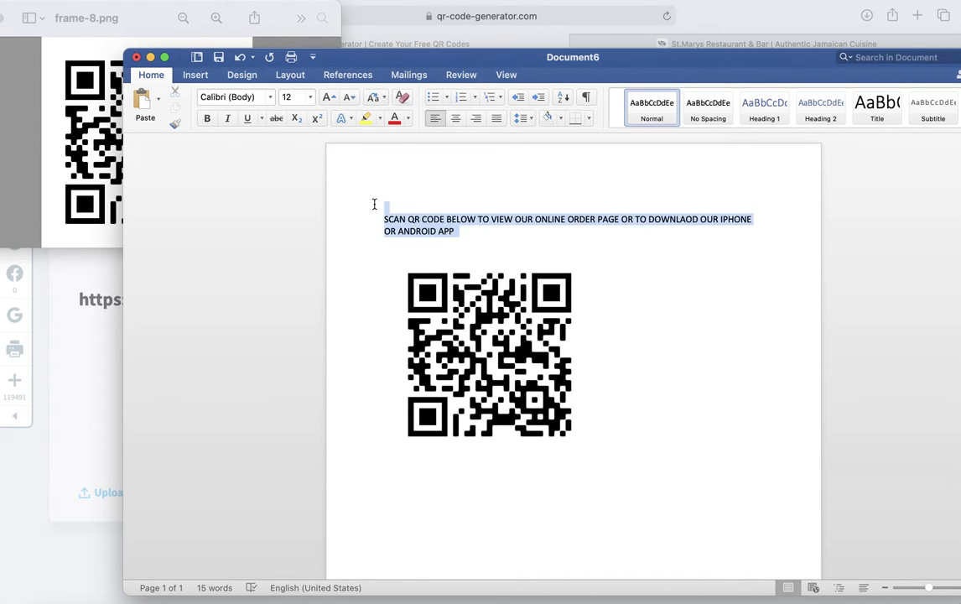
# Step: Set the selected caption's font size to 36 pt
pyautogui.click(282, 96)
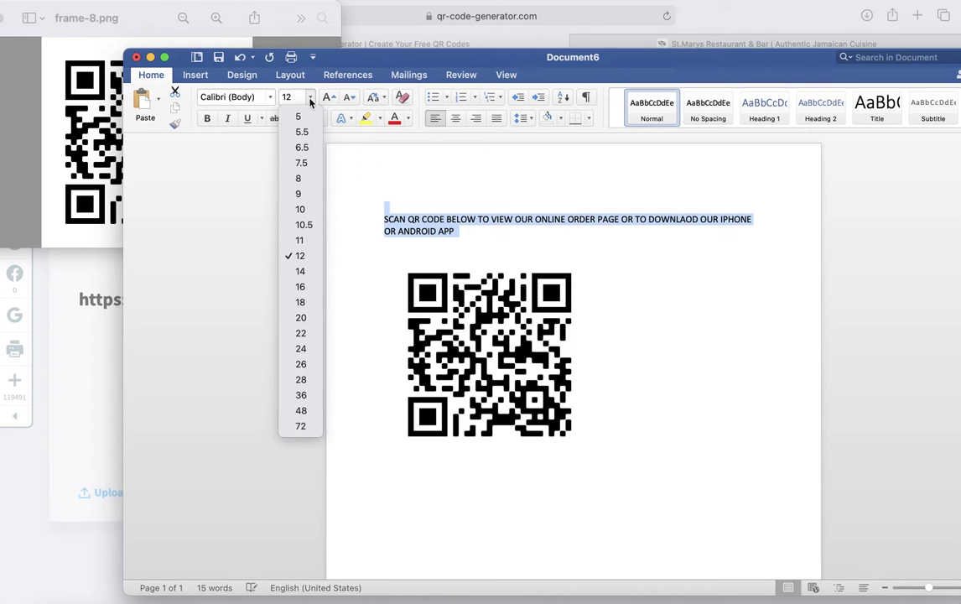
pyautogui.click(301, 411)
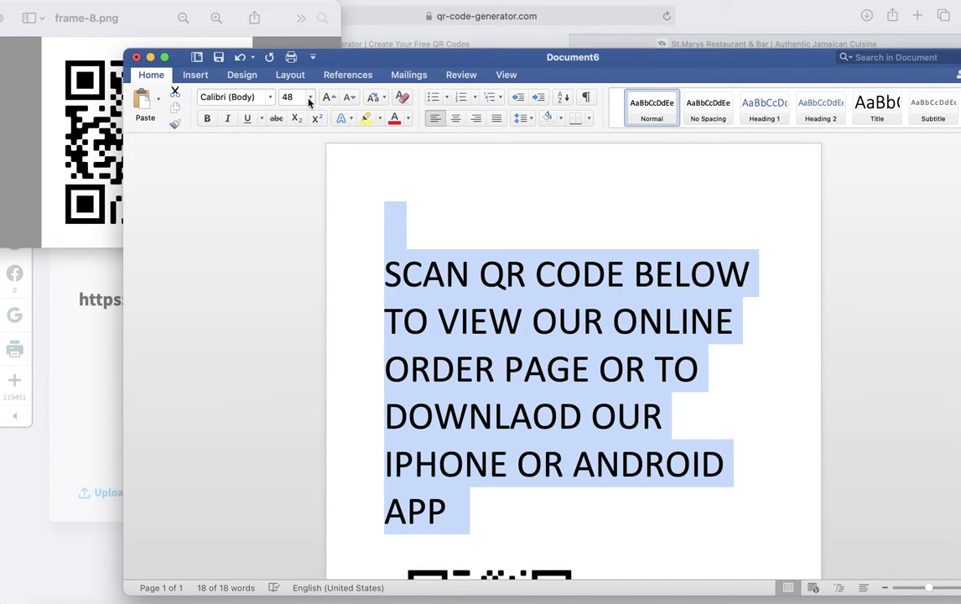
pyautogui.click(310, 97)
pyautogui.click(301, 395)
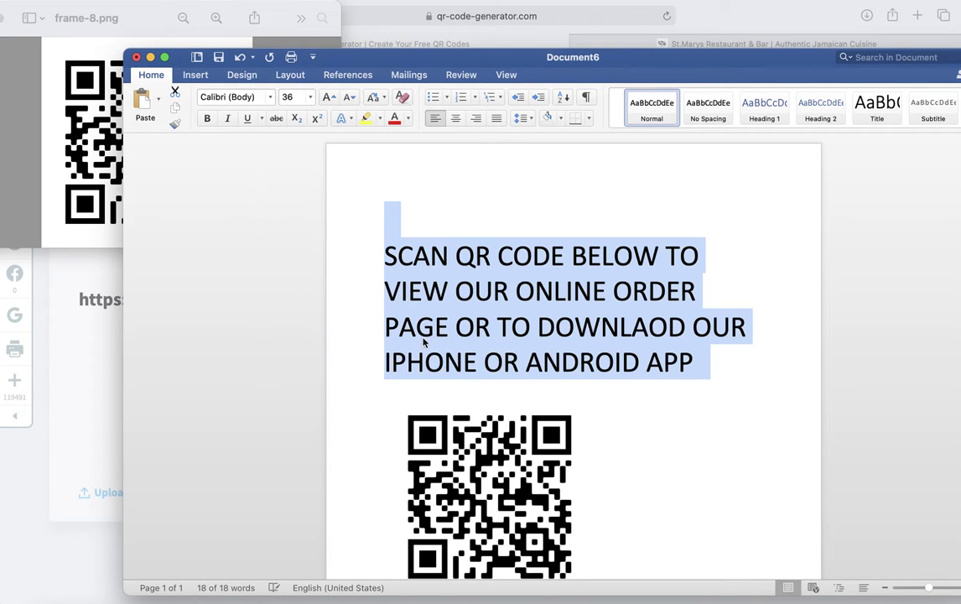
# Step: Apply Narrow page margins and centre the caption
pyautogui.click(293, 79)
pyautogui.click(139, 107)
pyautogui.click(160, 173)
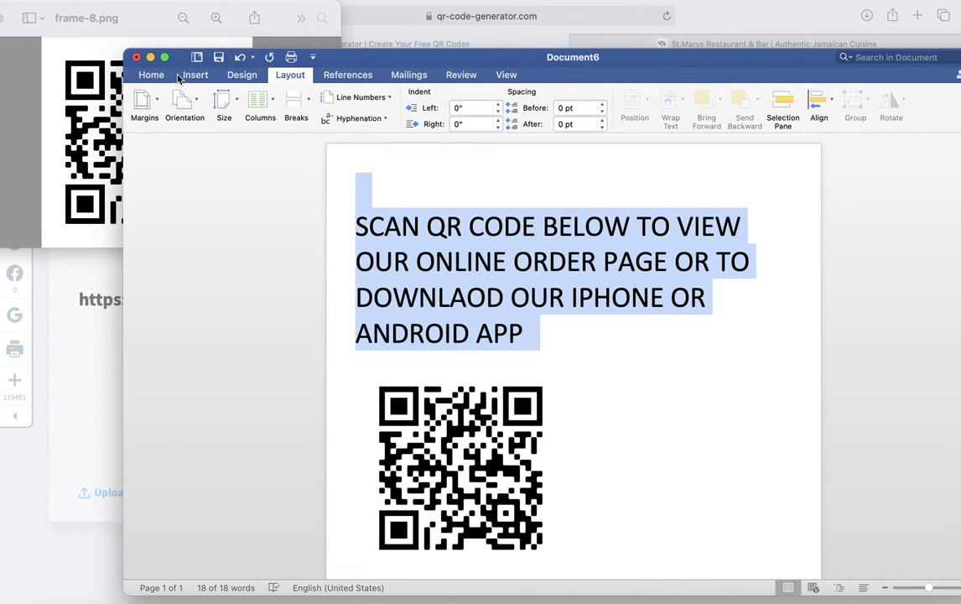
pyautogui.click(152, 76)
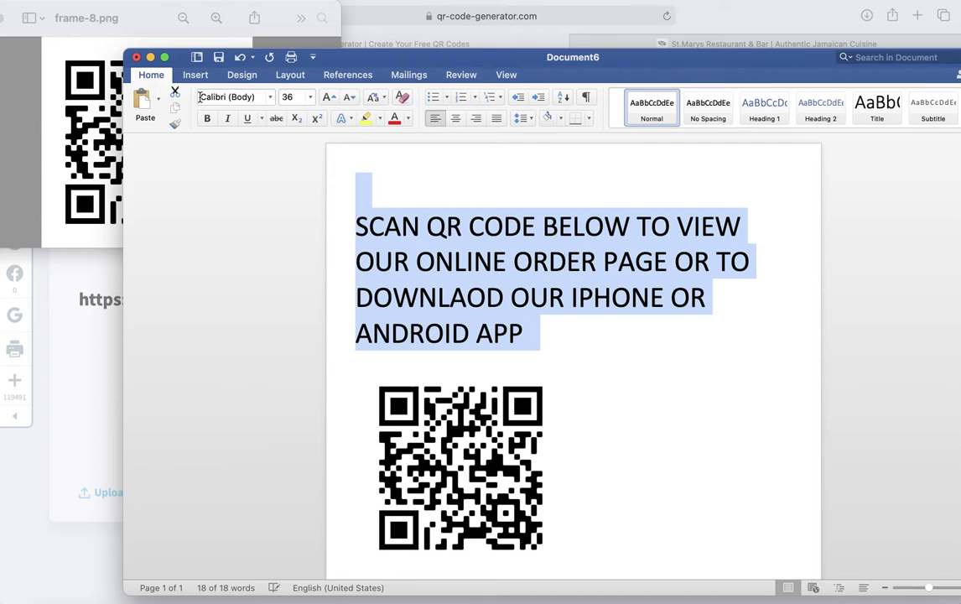
pyautogui.click(455, 120)
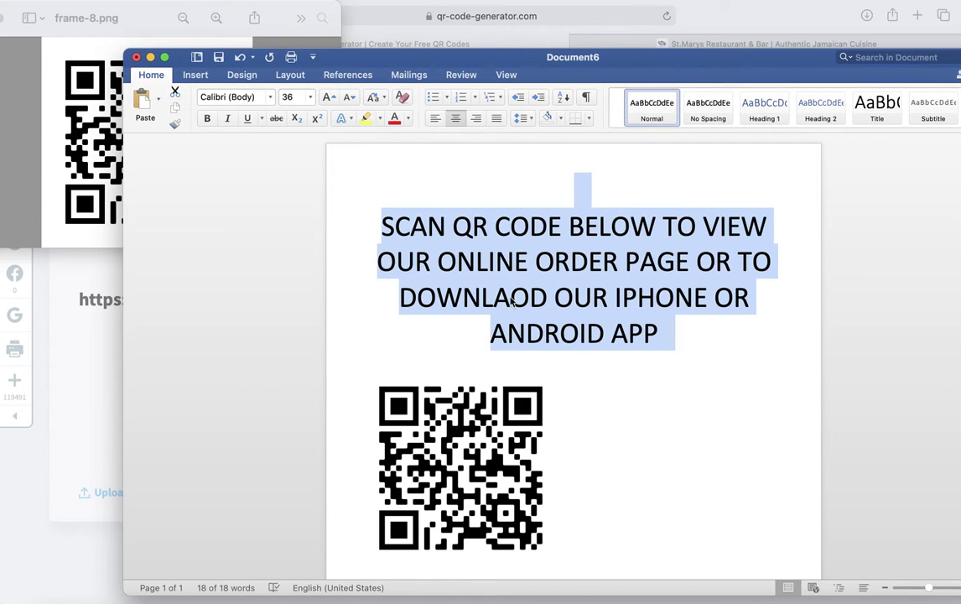
pyautogui.click(431, 278)
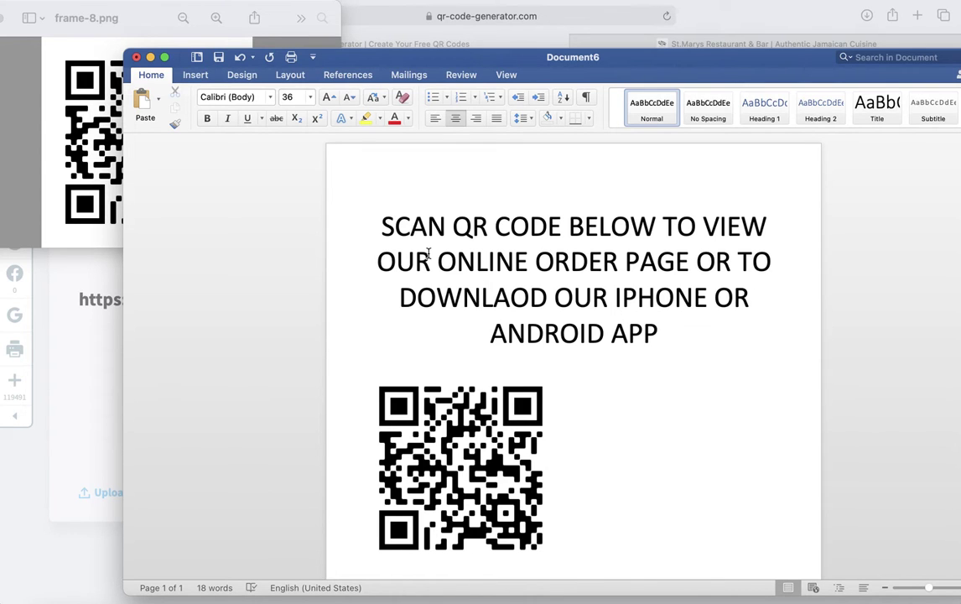
# Step: Correct DOWNLAOD to DOWNLOAD and break the caption into a new paragraph before 'OR TO'
pyautogui.rightClick(504, 290)
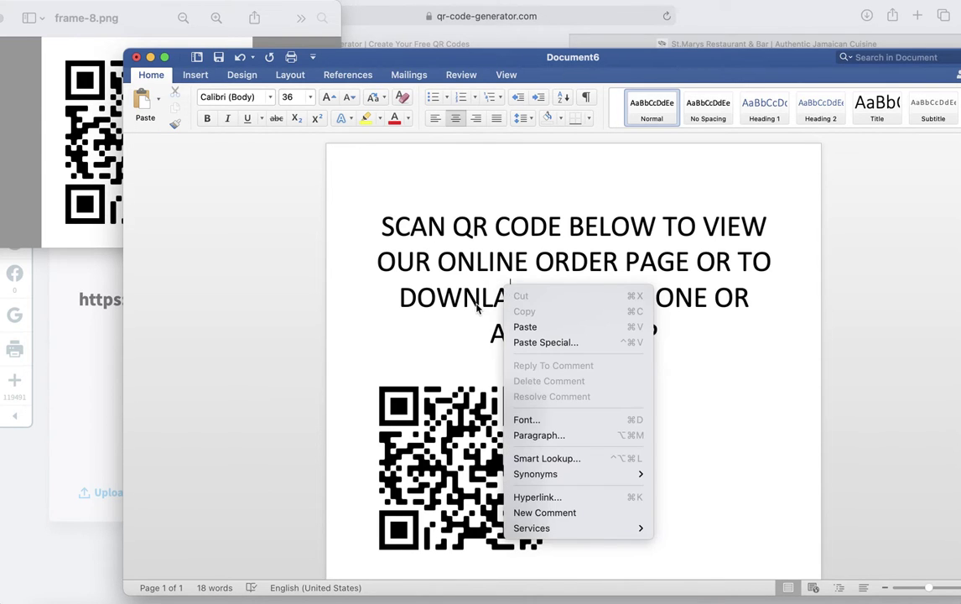
pyautogui.click(466, 302)
pyautogui.moveTo(401, 299); pyautogui.dragTo(505, 307)
pyautogui.hotkey('shift', 'Right')
pyautogui.hotkey('shift', 'Right')
pyautogui.rightClick(505, 306)
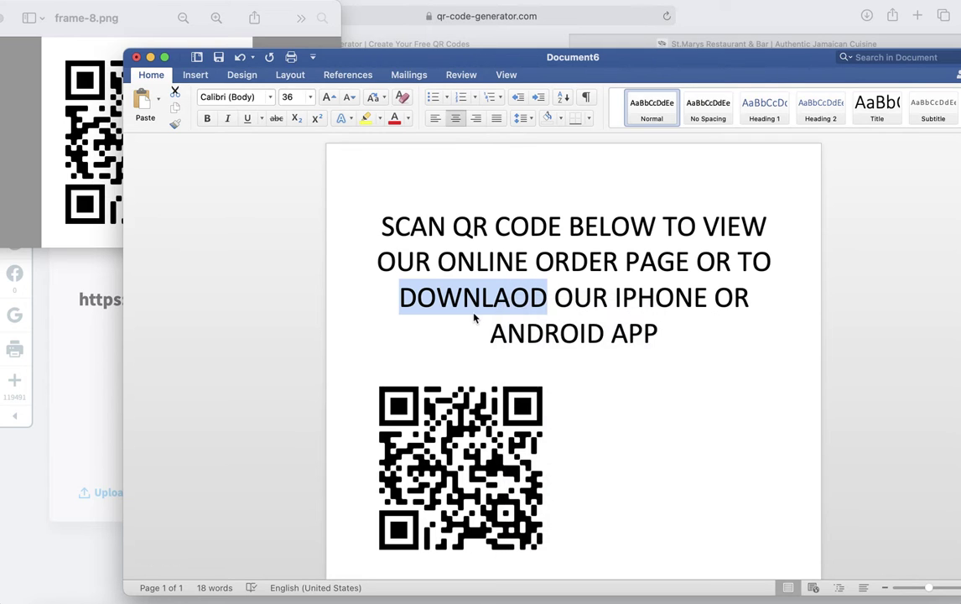
pyautogui.write('DOWNLOAD')
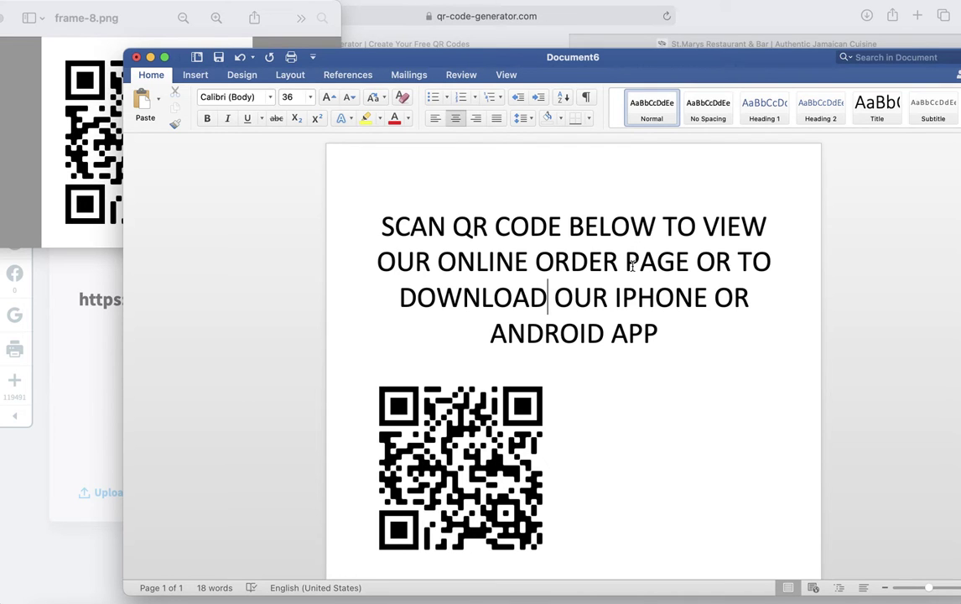
pyautogui.moveTo(696, 262)
pyautogui.mouseDown()
pyautogui.moveTo(731, 263)
pyautogui.moveTo(726, 323)
pyautogui.moveTo(695, 268)
pyautogui.mouseUp()
pyautogui.press('Return')
pyautogui.press('Return')
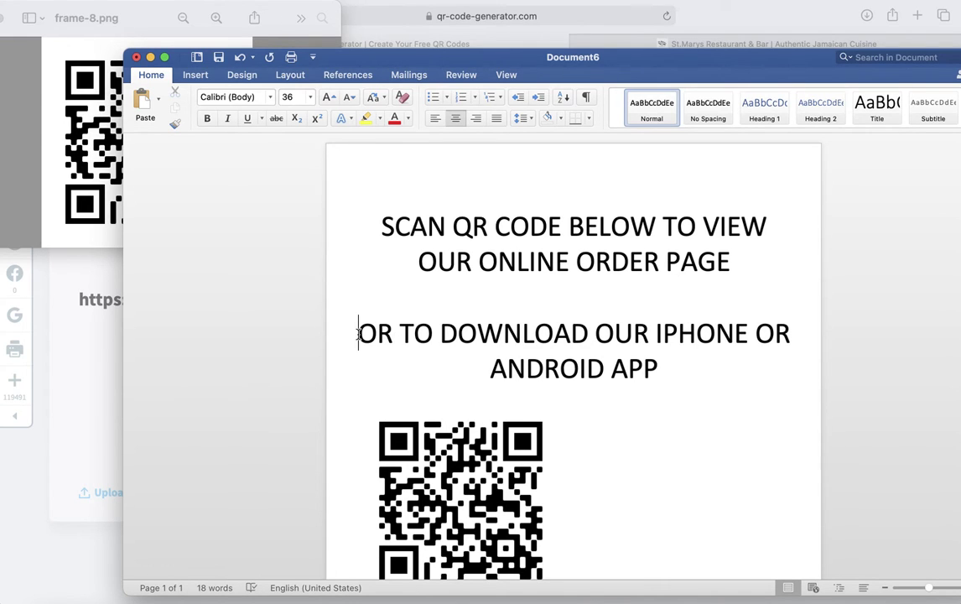
# Step: Replace the OR TO DOWNLOAD paragraph with 'You can also download our IPHONE and ANROID APP'
pyautogui.moveTo(358, 334); pyautogui.dragTo(637, 373)
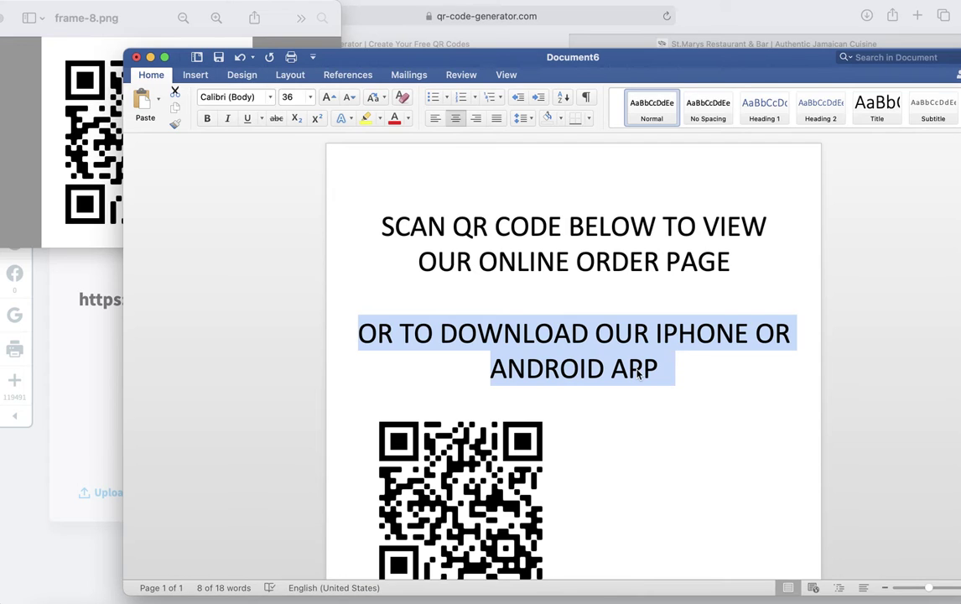
pyautogui.write('You. An')
pyautogui.press('BackSpace')
pyautogui.press('BackSpace')
pyautogui.press('BackSpace')
pyautogui.press('BackSpace')
pyautogui.write('can also download our IPH')
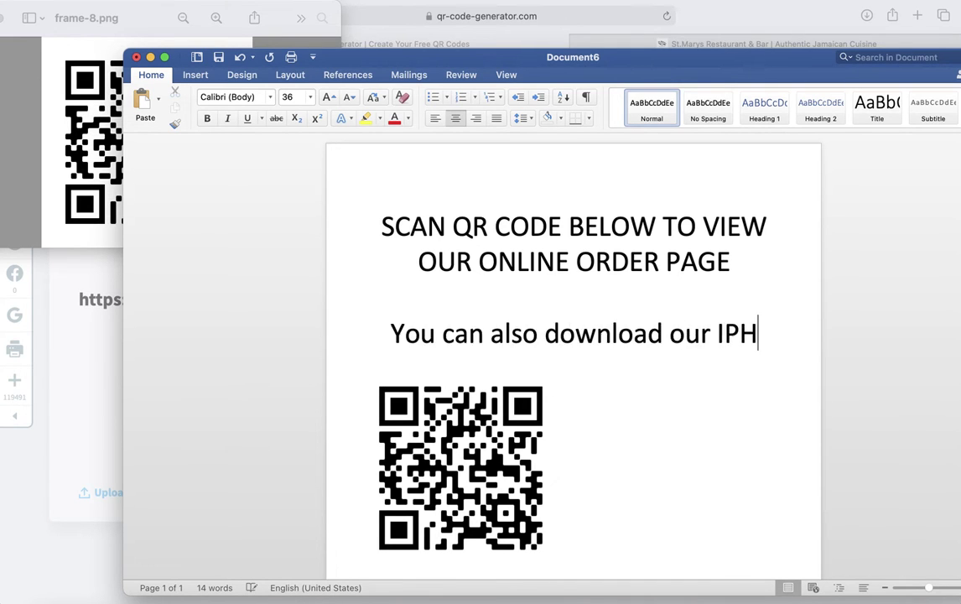
pyautogui.write('ONE and AN')
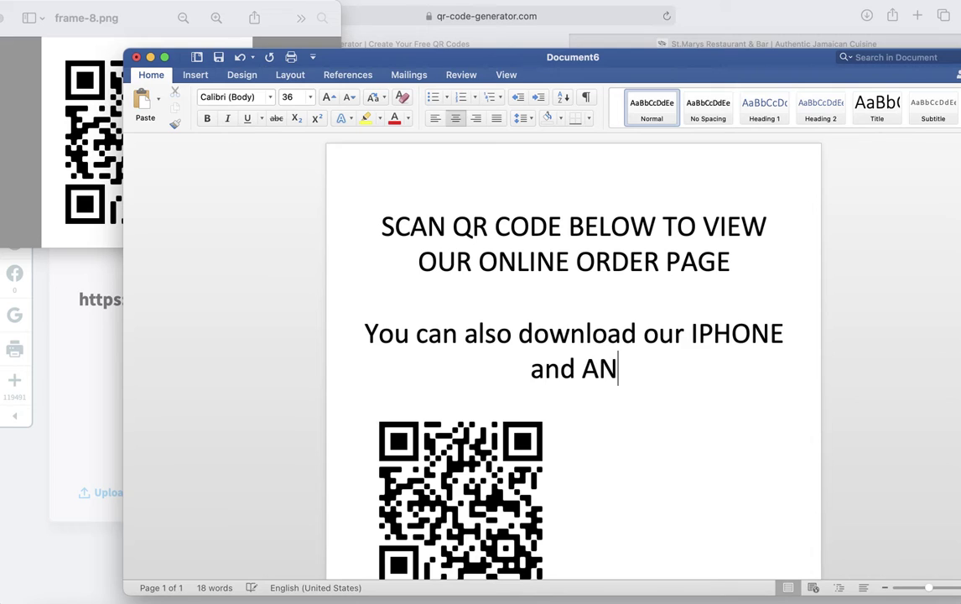
pyautogui.write('ROID APP')
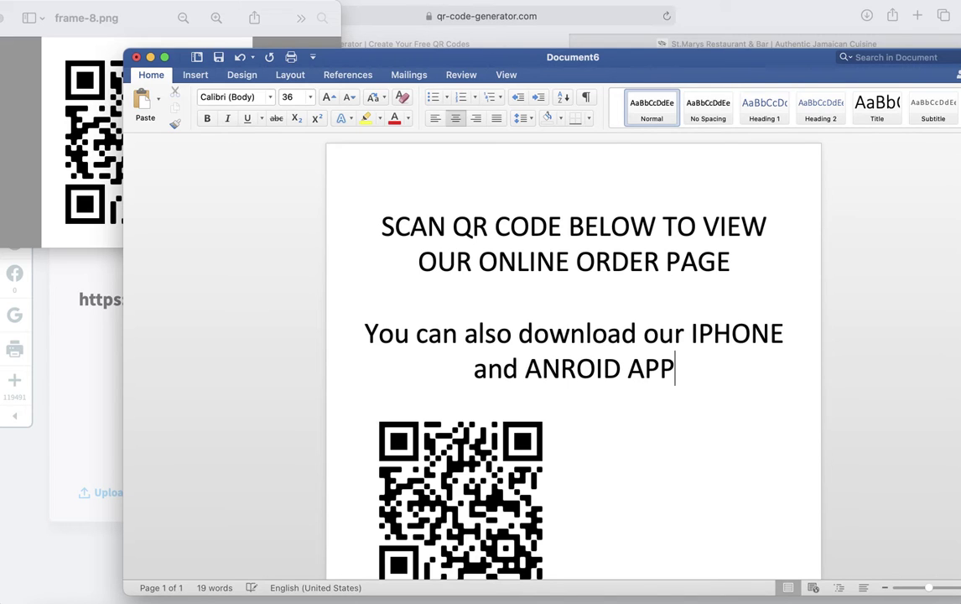
pyautogui.moveTo(689, 376); pyautogui.dragTo(365, 333)
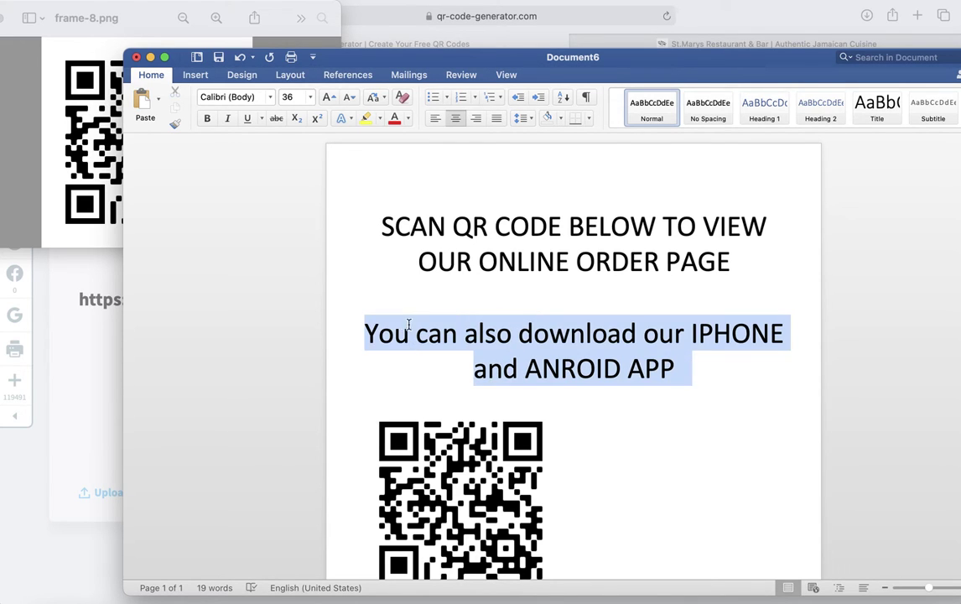
pyautogui.click(455, 122)
# Step: Re-centre the download sentence and drag the QR code to the page centre below the text
pyautogui.click(456, 122)
pyautogui.click(587, 299)
pyautogui.scroll(-2, 565, 415)
pyautogui.click(499, 394)
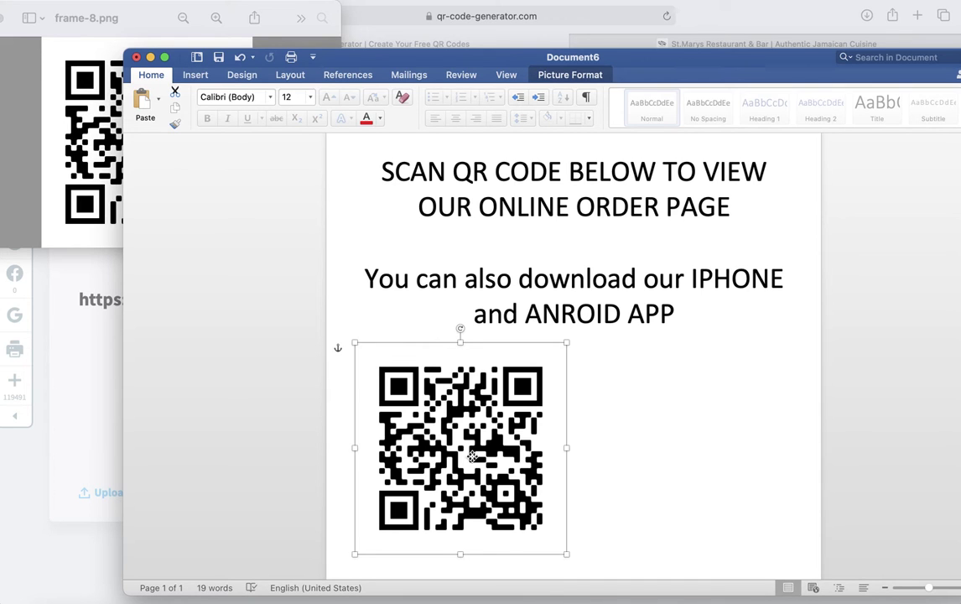
pyautogui.moveTo(475, 456); pyautogui.dragTo(572, 469)
pyautogui.scroll(-2, 571, 464)
pyautogui.scroll(-2, 570, 461)
pyautogui.moveTo(575, 350); pyautogui.dragTo(594, 400)
pyautogui.click(689, 404)
# Step: Place the cursor on the empty line above the caption to push it lower
pyautogui.scroll(4, 670, 382)
pyautogui.scroll(2, 655, 361)
pyautogui.click(377, 212)
pyautogui.scroll(2, 376, 211)
pyautogui.click(503, 184)
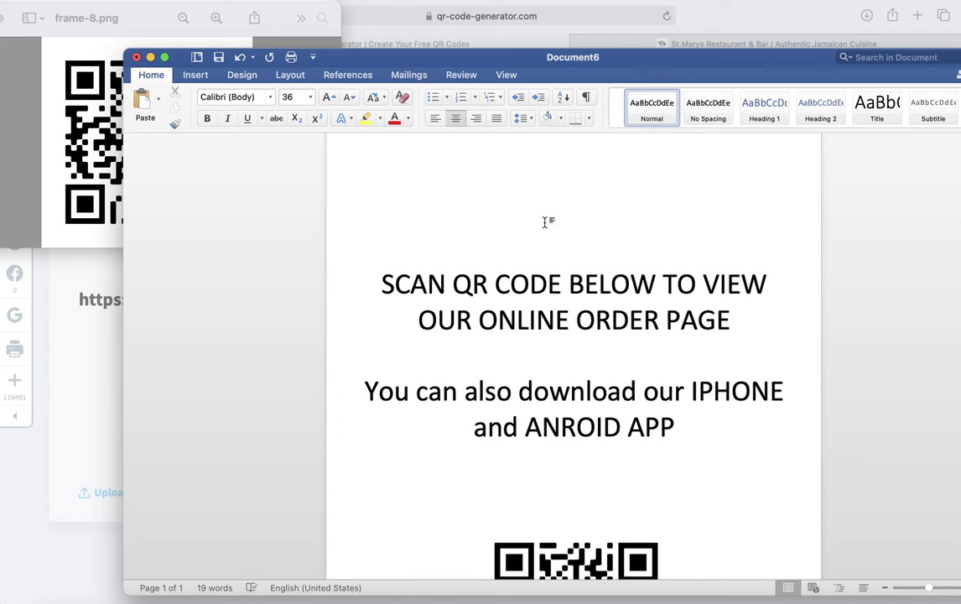
pyautogui.scroll(-1, 515, 314)
pyautogui.scroll(1, 515, 315)
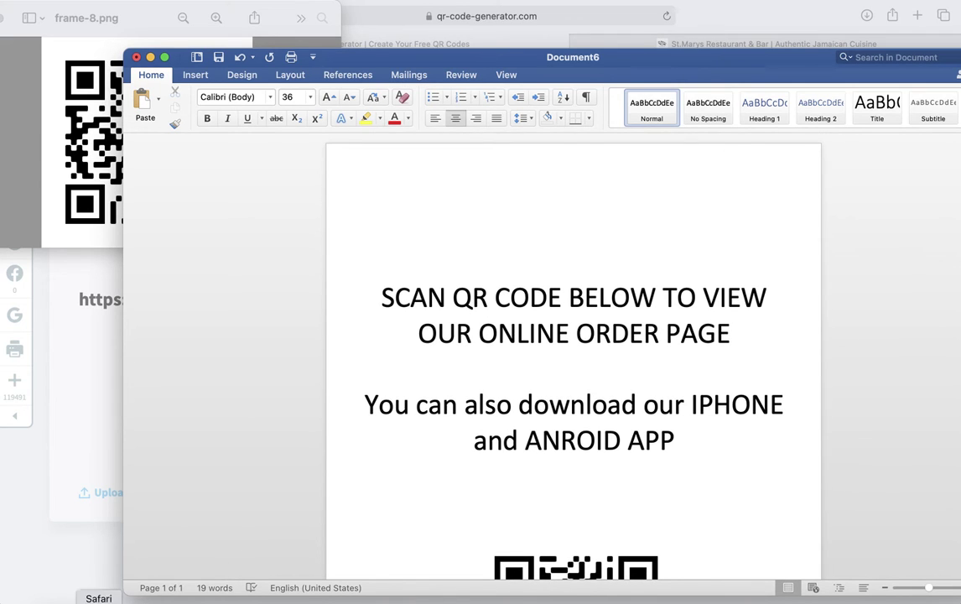
# Step: Save the St. Mary's logo from the Safari order page to Downloads as stmaryslogo, then return to Word
pyautogui.click(98, 603)
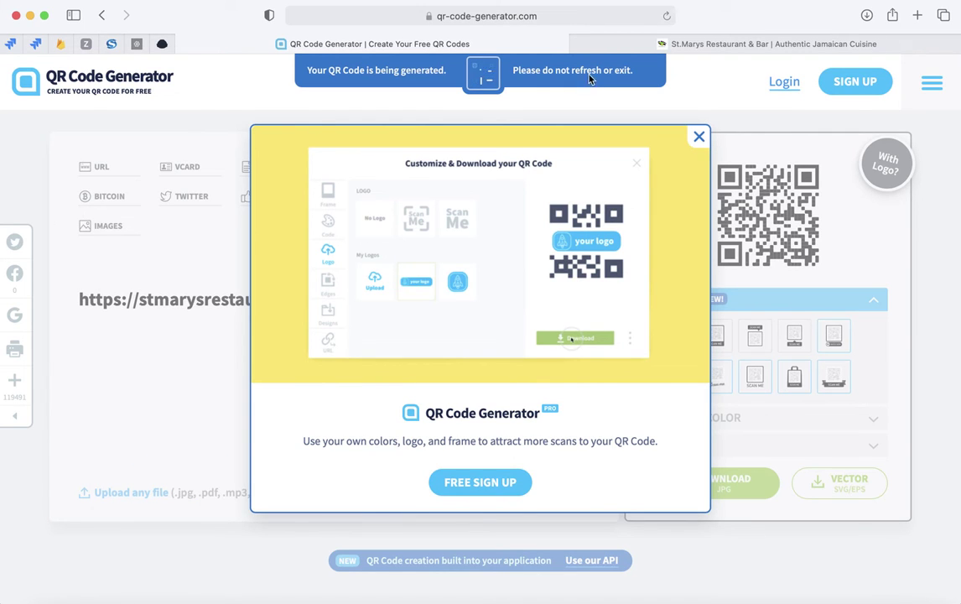
pyautogui.click(736, 45)
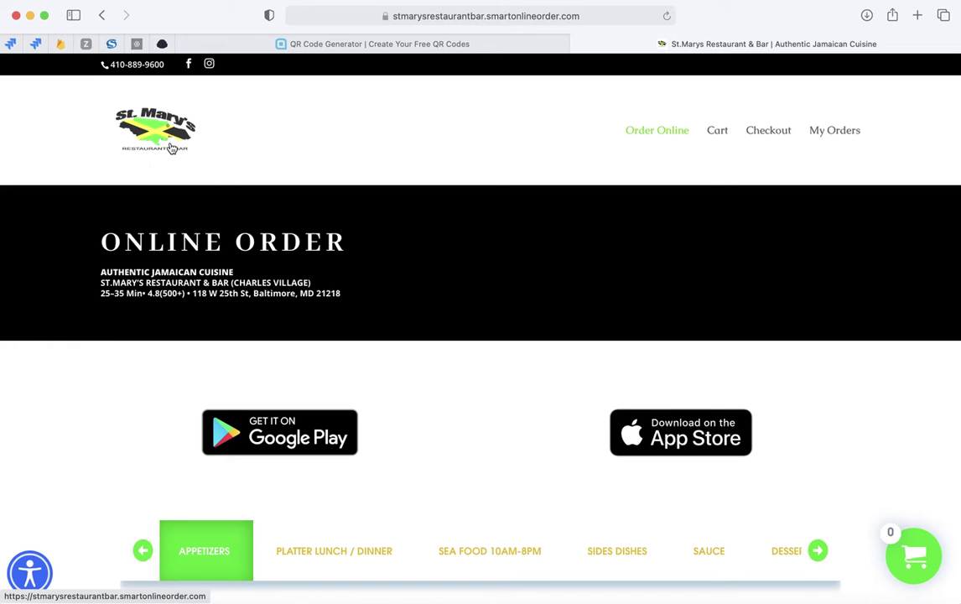
pyautogui.rightClick(172, 148)
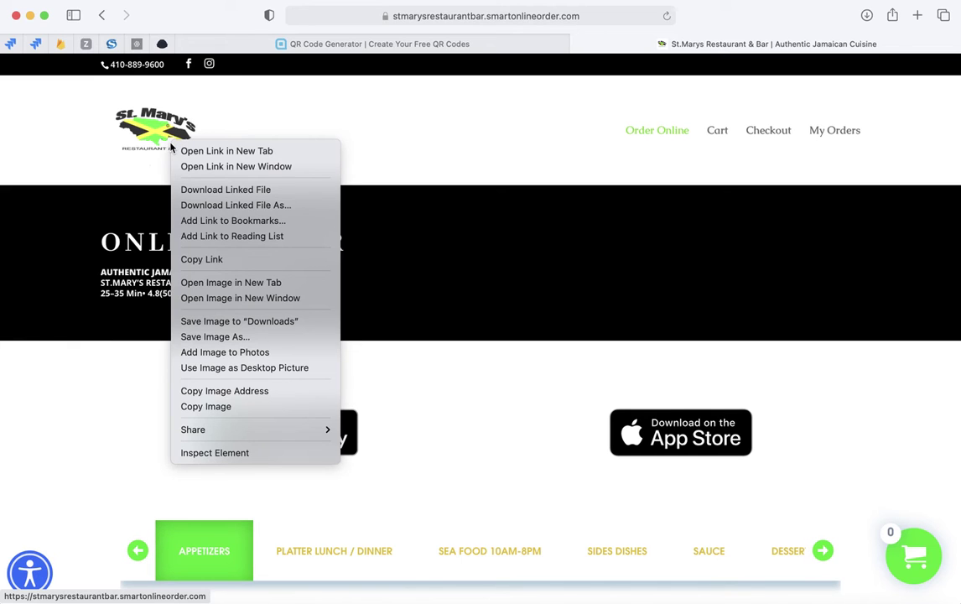
pyautogui.click(194, 336)
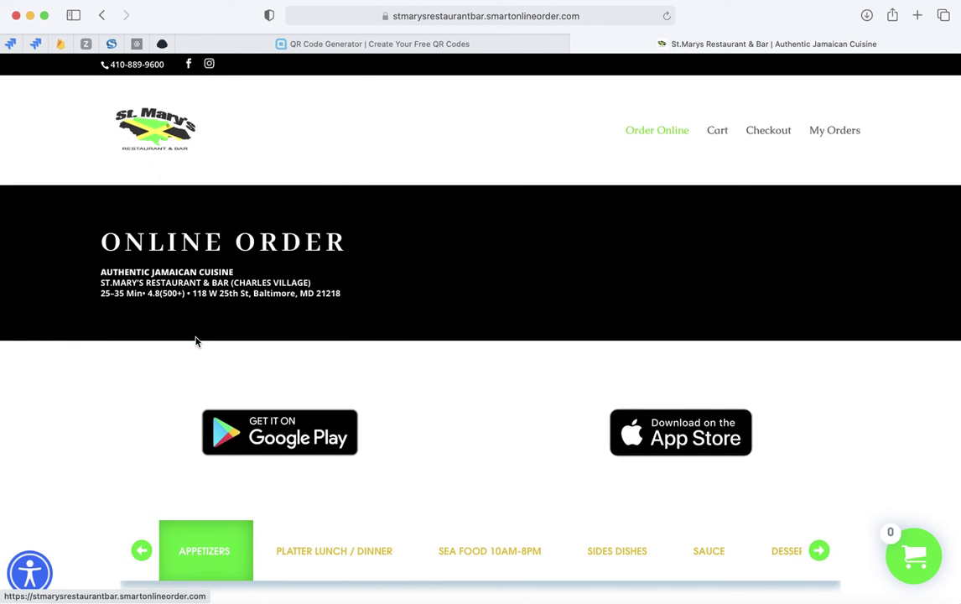
pyautogui.write('sty')
pyautogui.write('aryslogo')
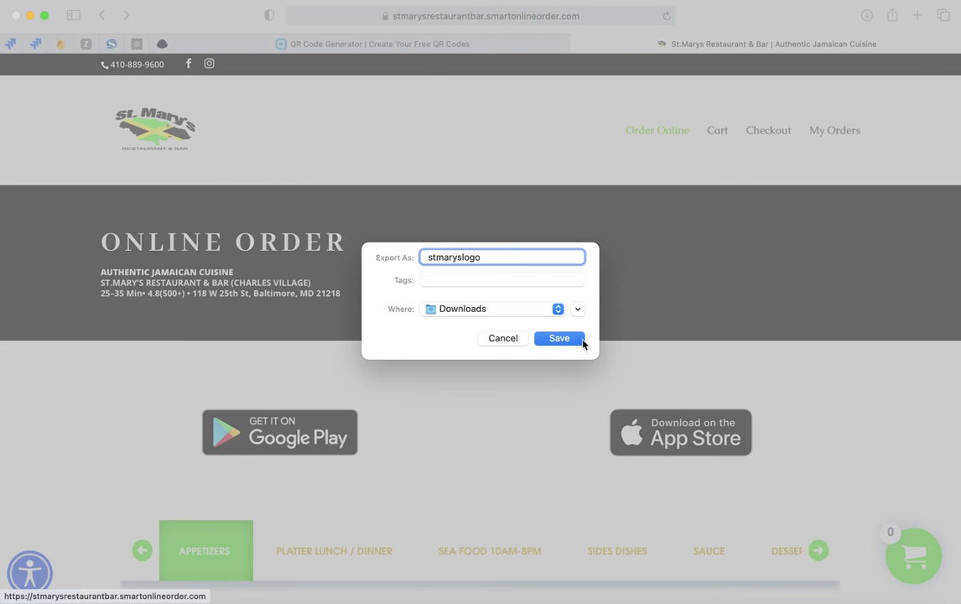
pyautogui.click(573, 338)
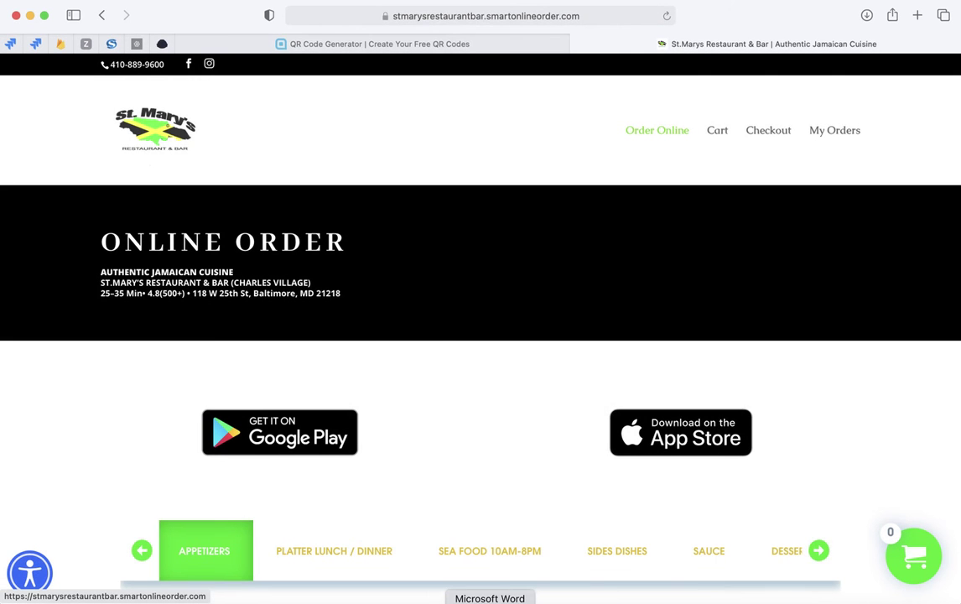
pyautogui.click(489, 599)
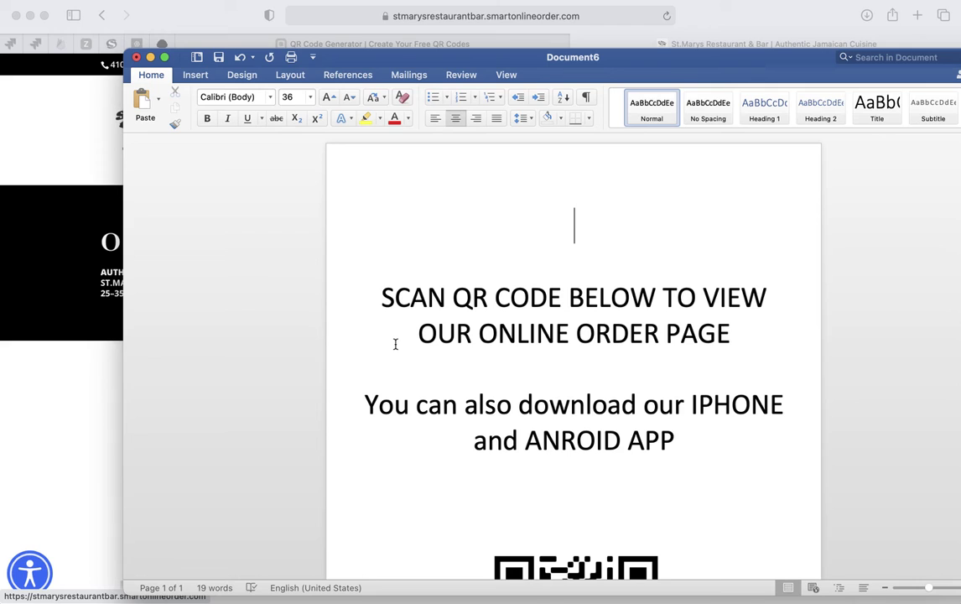
# Step: Insert the saved stmaryslogo picture from Downloads on the flyer's top line and resize it
pyautogui.rightClick(527, 242)
pyautogui.click(507, 239)
pyautogui.click(195, 77)
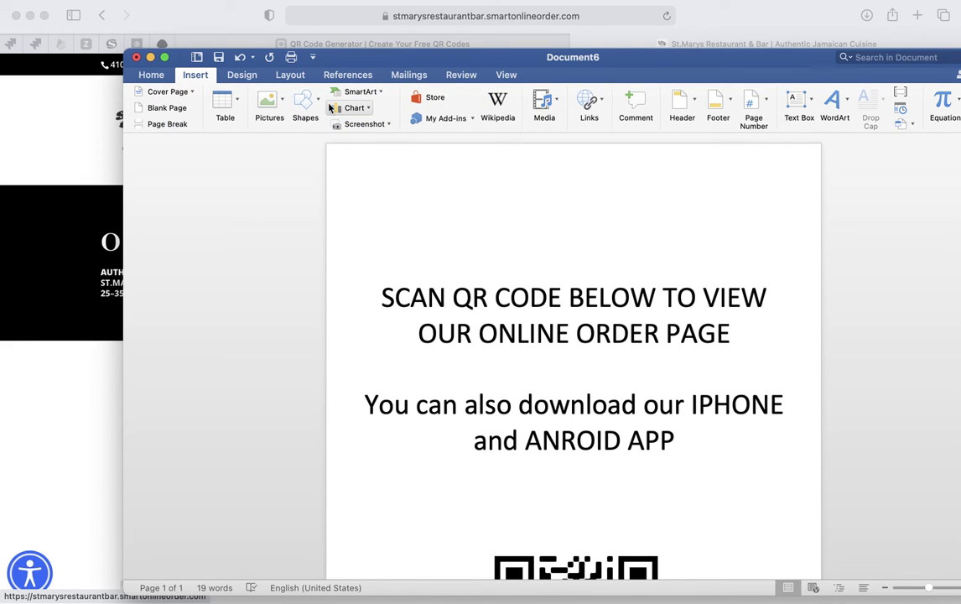
pyautogui.click(279, 102)
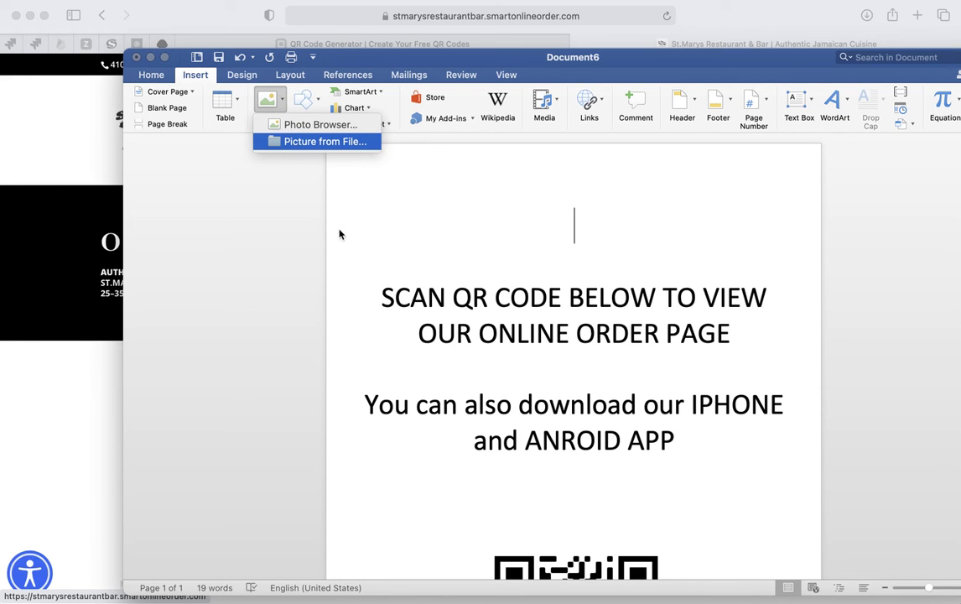
pyautogui.click(289, 141)
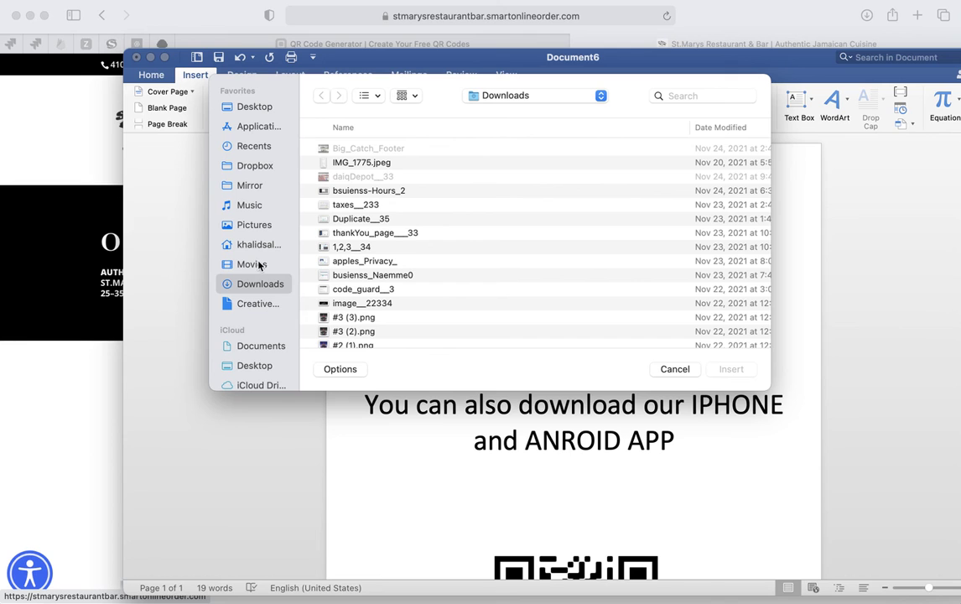
pyautogui.doubleClick(347, 150)
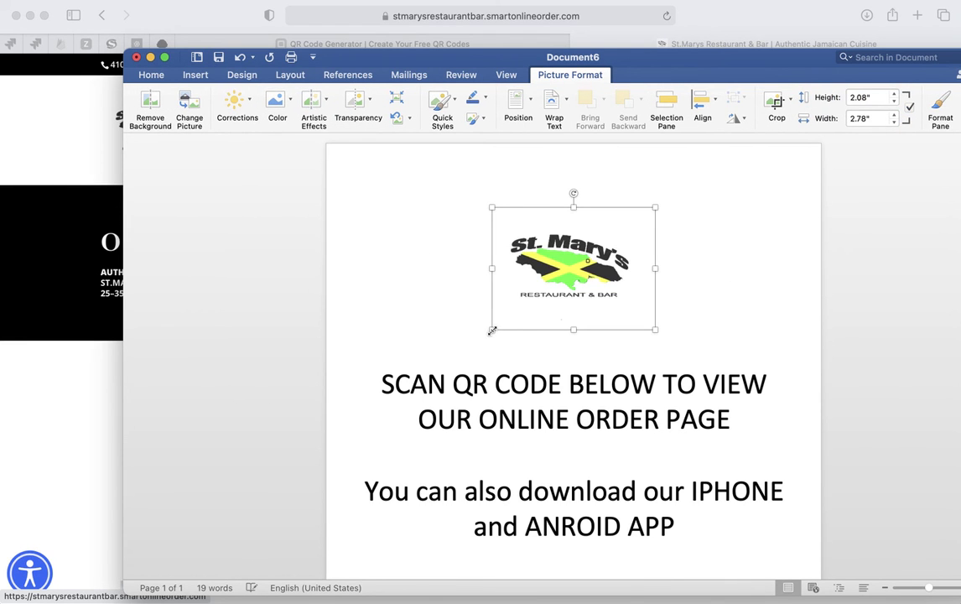
pyautogui.moveTo(492, 329); pyautogui.dragTo(442, 361)
# Step: Move the QR code up under the app line and delete the empty line above the caption
pyautogui.click(490, 446)
pyautogui.scroll(-5, 504, 468)
pyautogui.moveTo(565, 493); pyautogui.dragTo(563, 420)
pyautogui.scroll(3, 459, 255)
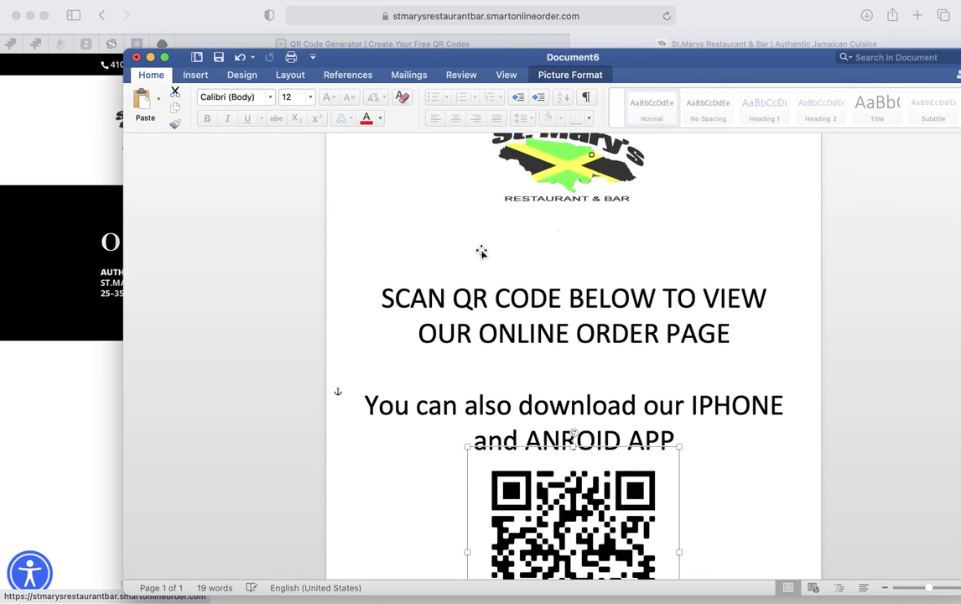
pyautogui.click(459, 255)
pyautogui.press('BackSpace')
pyautogui.press('BackSpace')
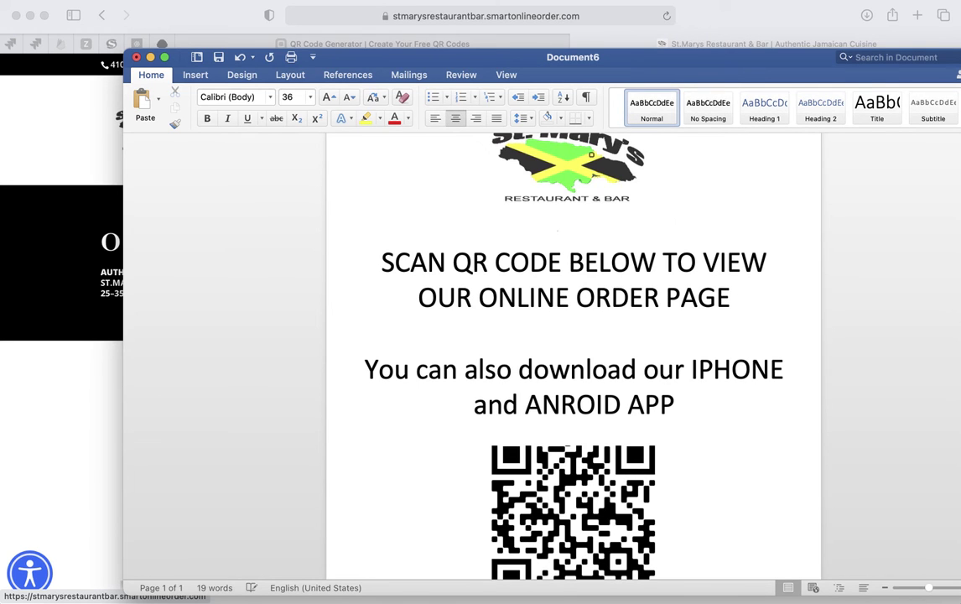
# Step: Scroll through the flyer to check how the logo, caption and QR code stack
pyautogui.scroll(-2, 508, 313)
pyautogui.scroll(5, 523, 379)
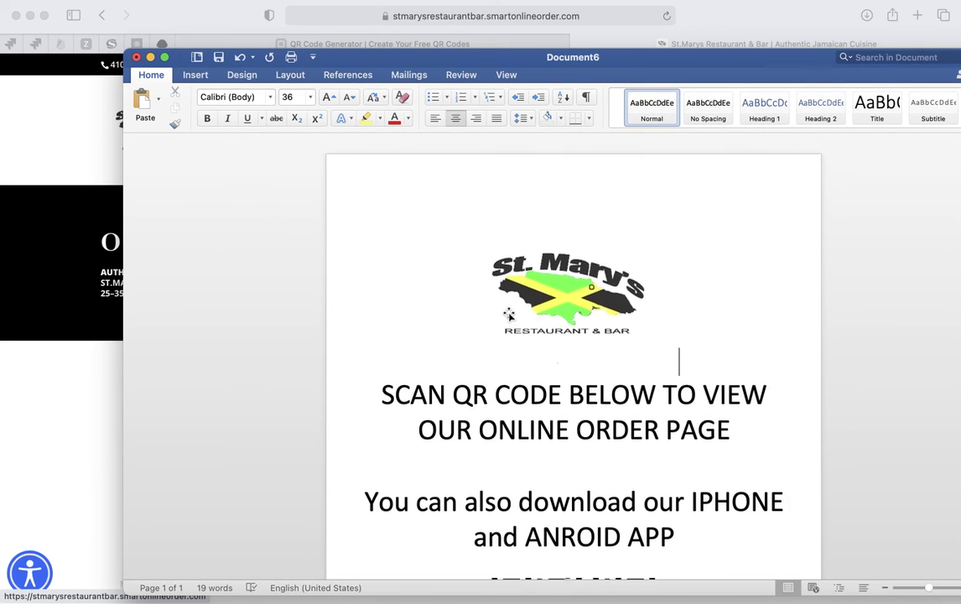
pyautogui.scroll(-2, 524, 379)
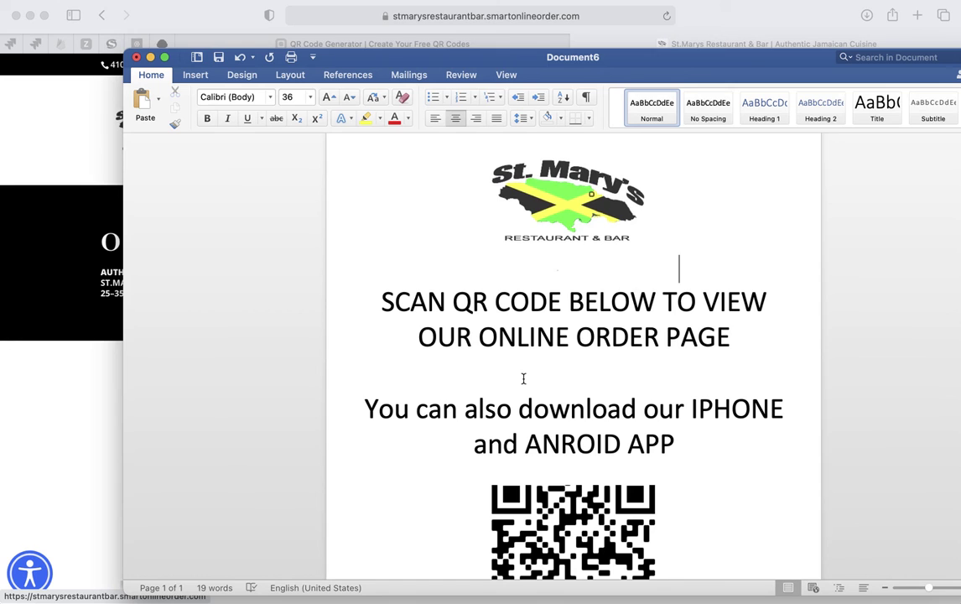
pyautogui.scroll(3, 523, 379)
pyautogui.scroll(-3, 523, 379)
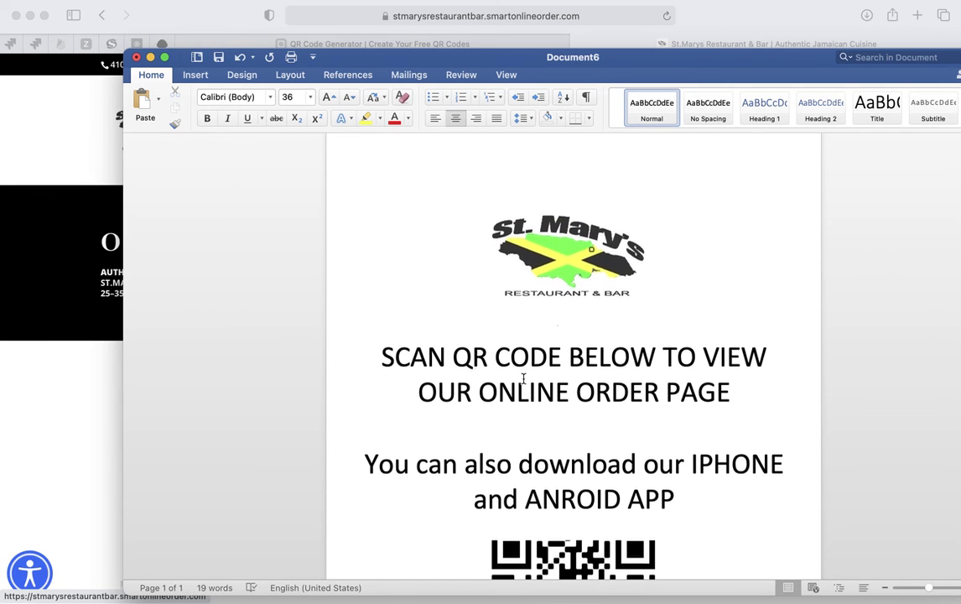
pyautogui.scroll(-1, 523, 380)
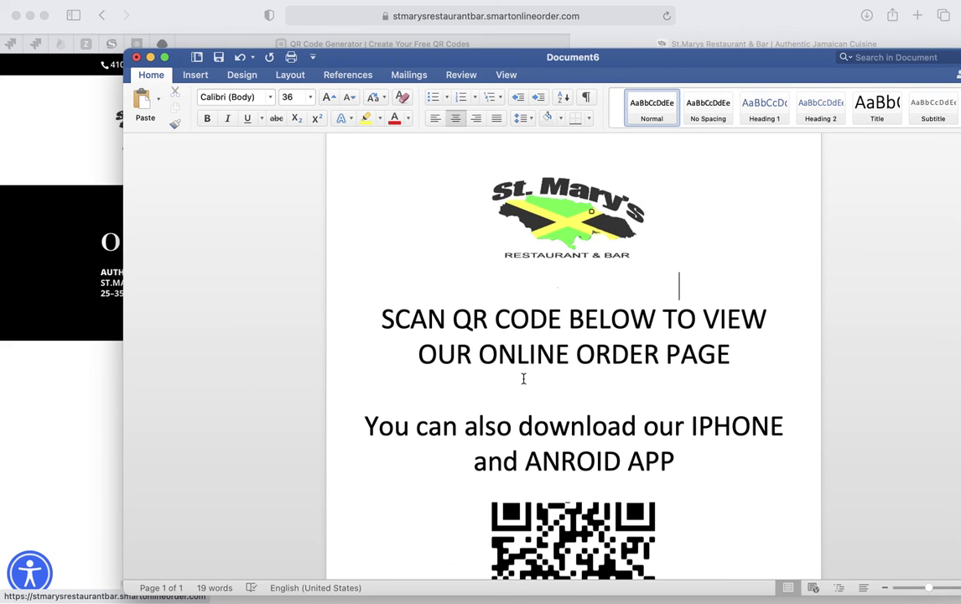
pyautogui.scroll(-1, 523, 379)
pyautogui.scroll(-5, 525, 375)
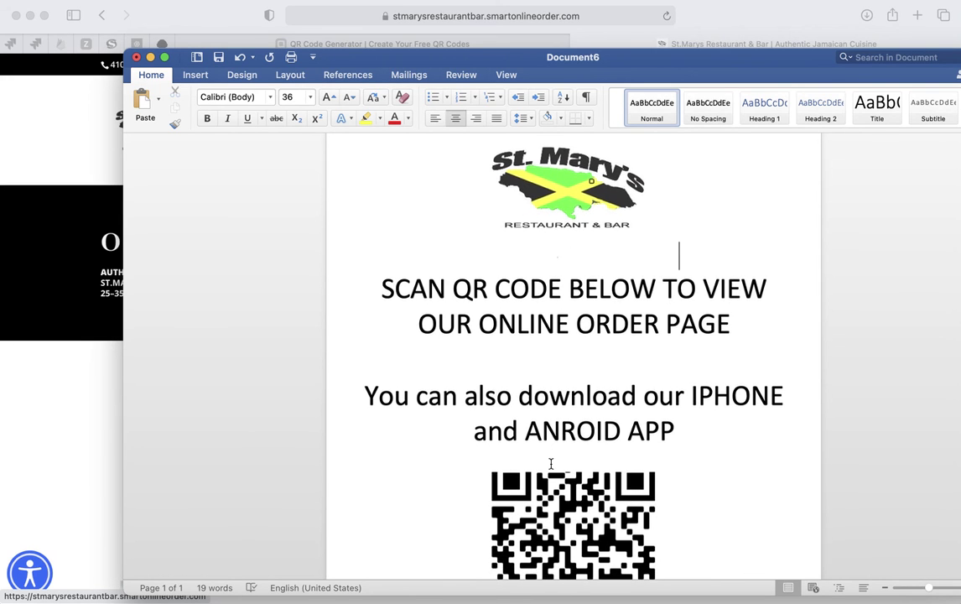
pyautogui.scroll(5, 551, 464)
pyautogui.scroll(-3, 551, 464)
pyautogui.scroll(1, 551, 464)
pyautogui.scroll(2, 551, 464)
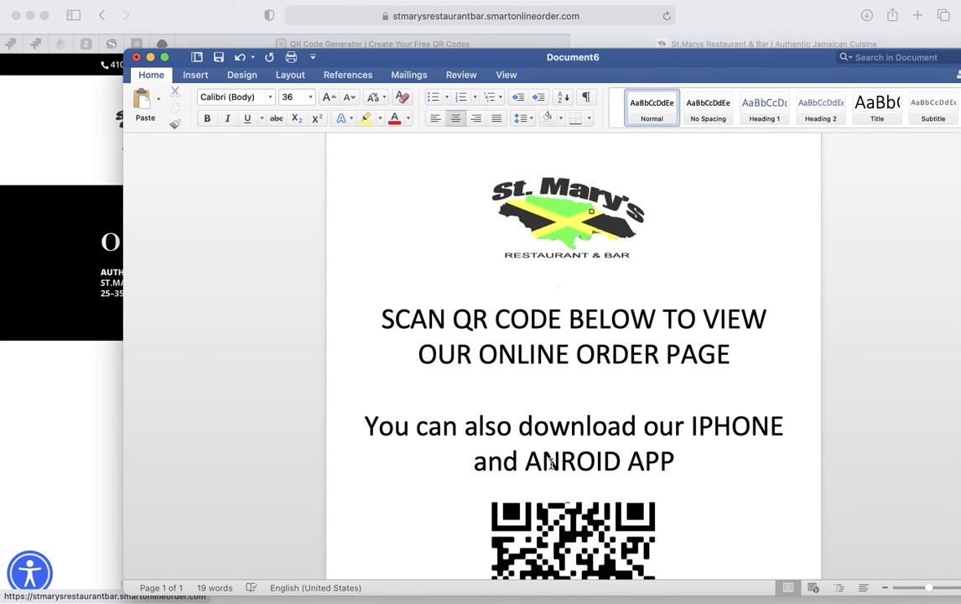
pyautogui.scroll(-4, 551, 464)
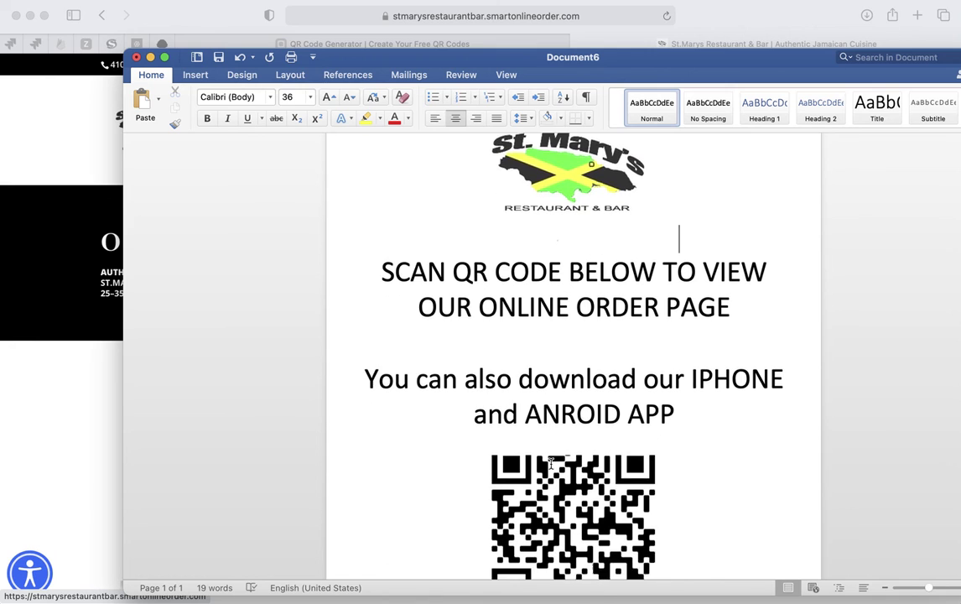
pyautogui.scroll(-1, 551, 464)
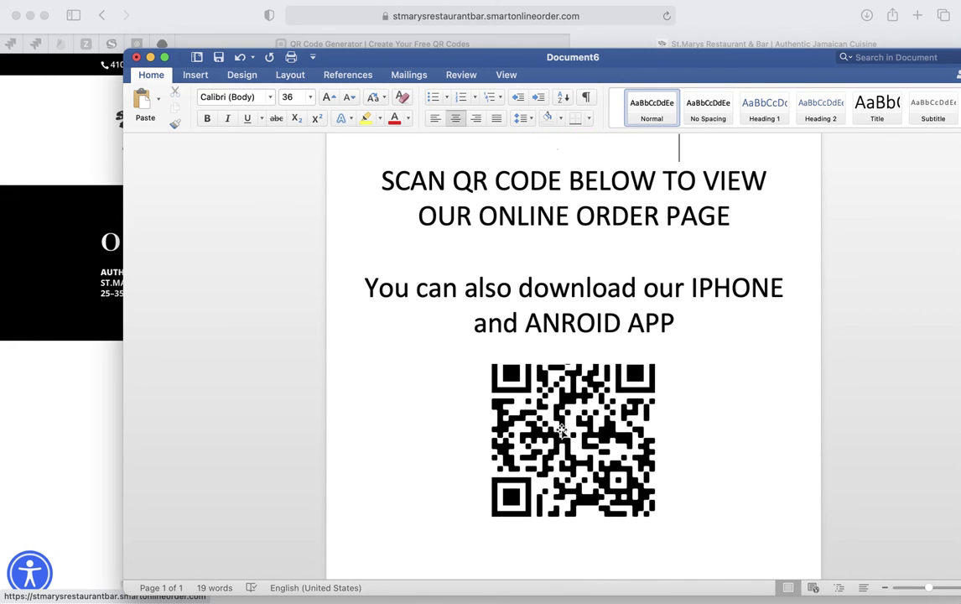
pyautogui.scroll(2, 577, 384)
pyautogui.scroll(4, 577, 384)
pyautogui.scroll(-3, 553, 335)
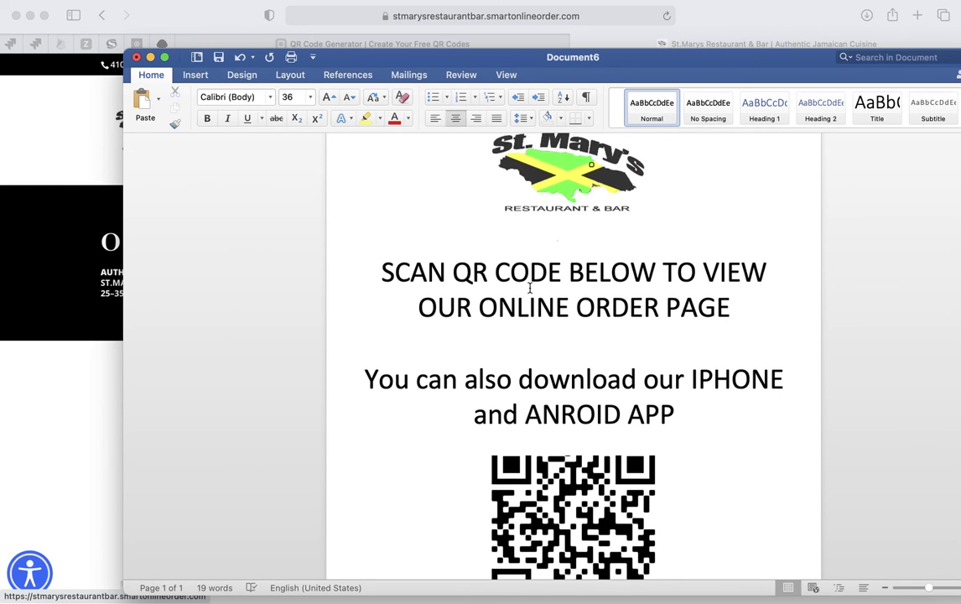
pyautogui.scroll(4, 529, 288)
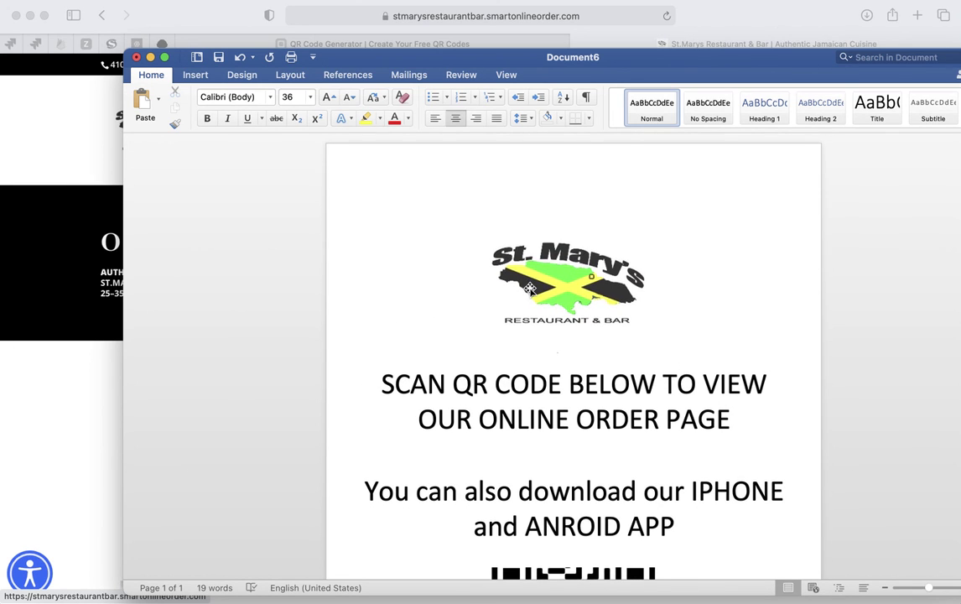